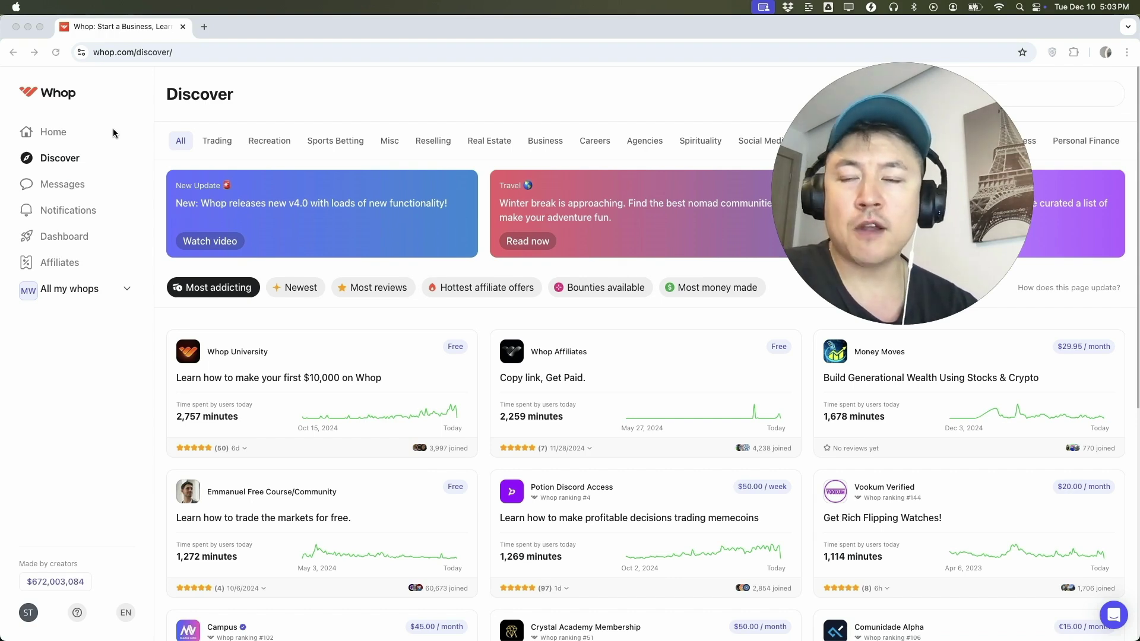
From the dashboard, open the Make Money Anthony Whop and show its Edit apps panel
click(57, 245)
click(79, 239)
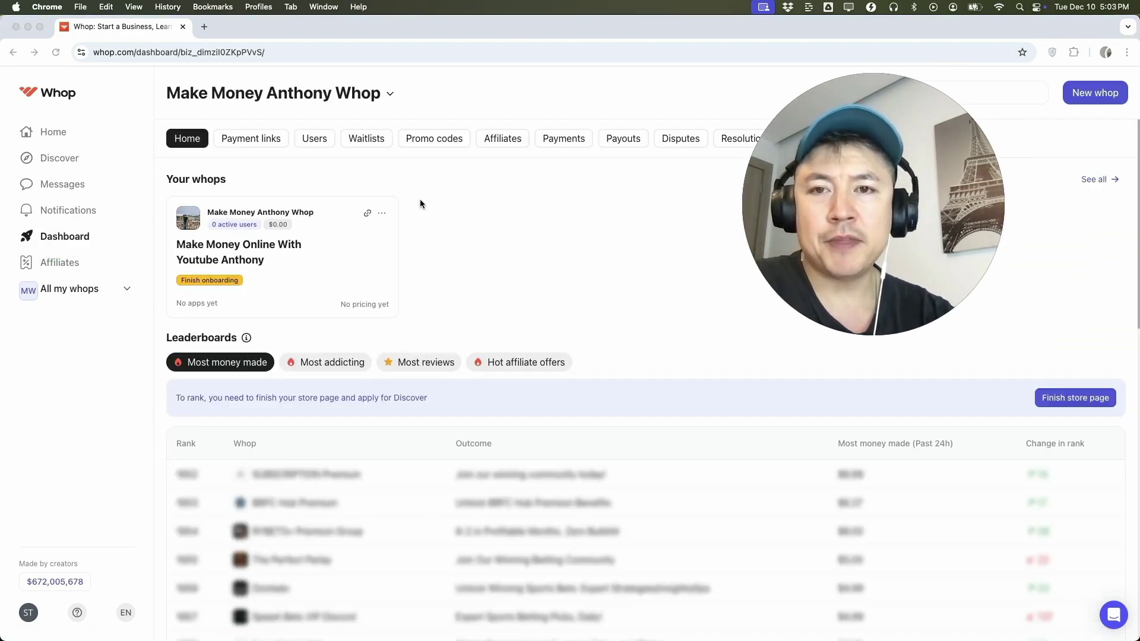
click(238, 247)
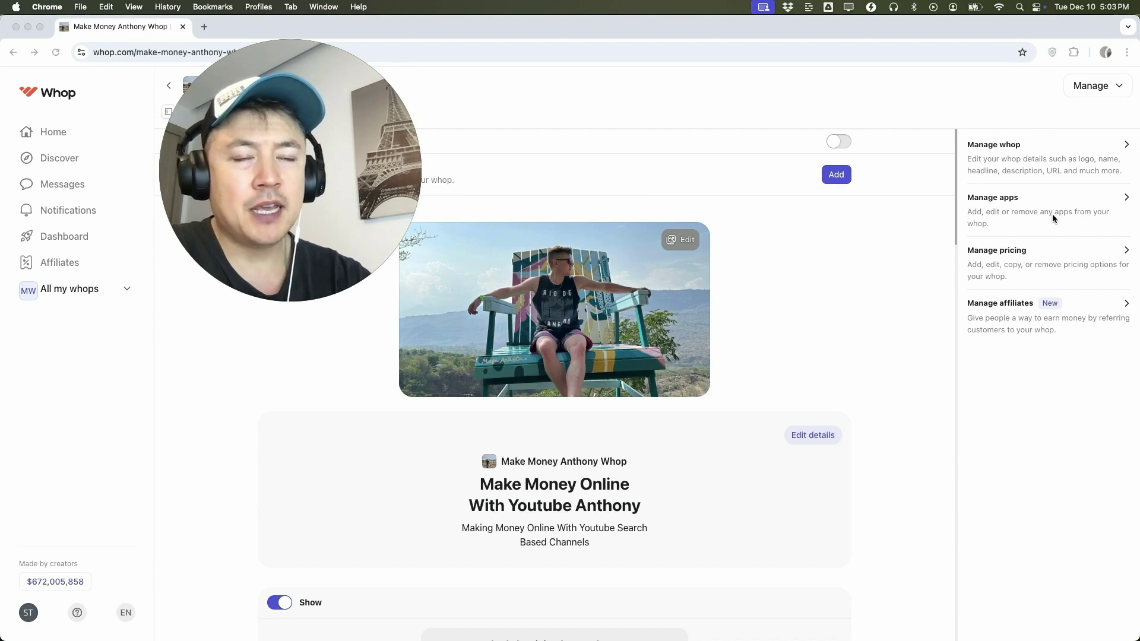
click(1099, 90)
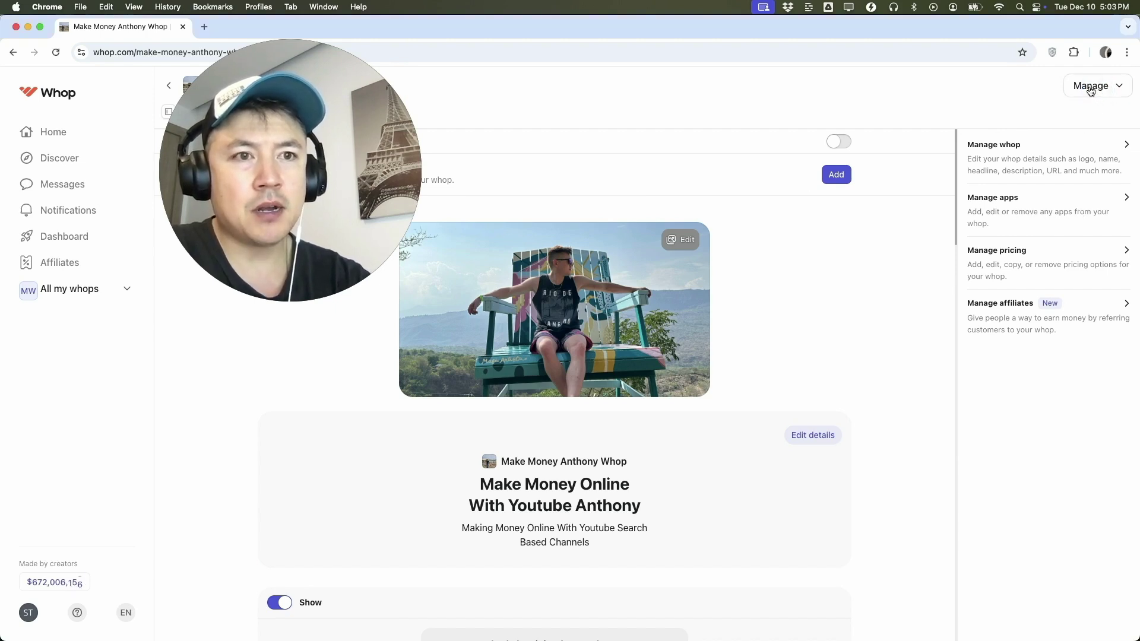
click(1091, 89)
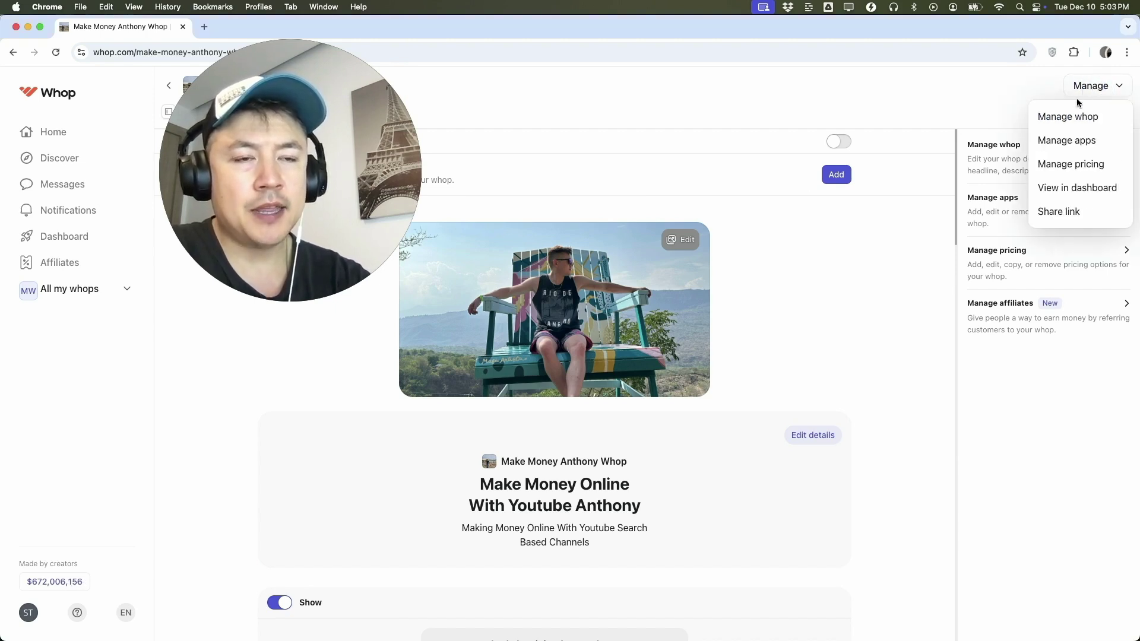
click(1067, 141)
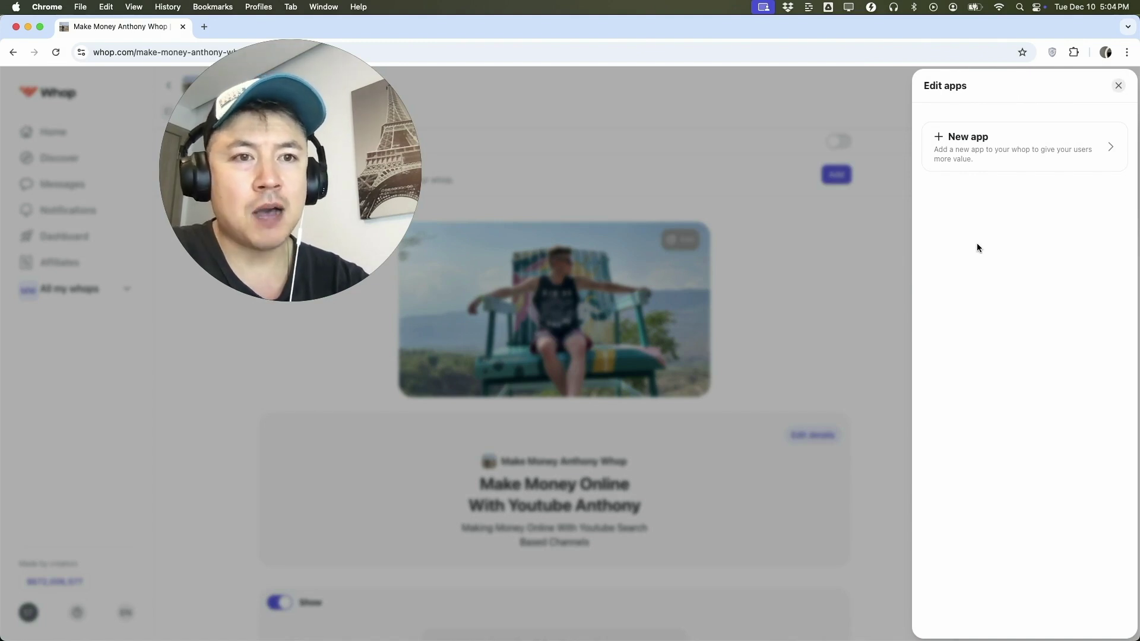
Add the Courses app to the whop as a Draft (hidden), then close the Edit apps panel
click(993, 146)
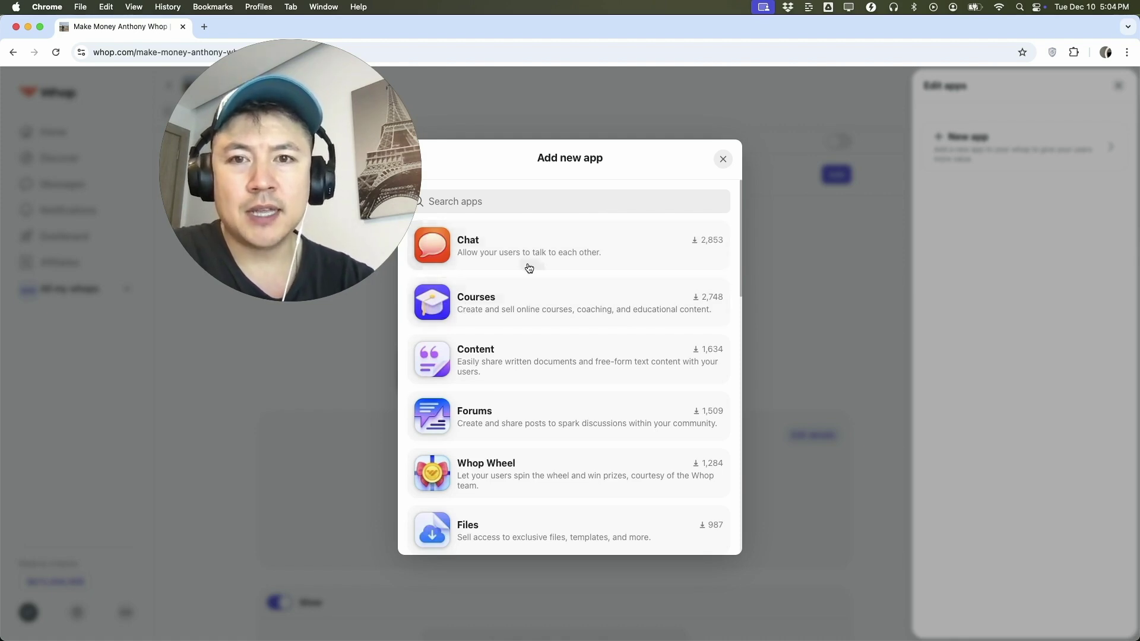
click(512, 204)
text(courses)
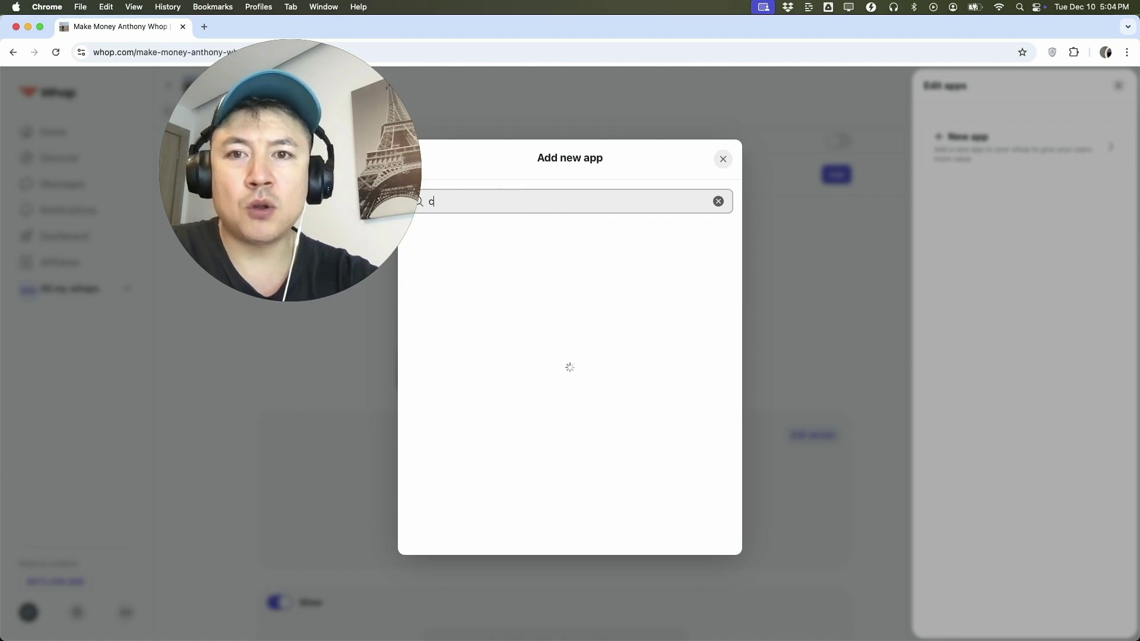
click(550, 251)
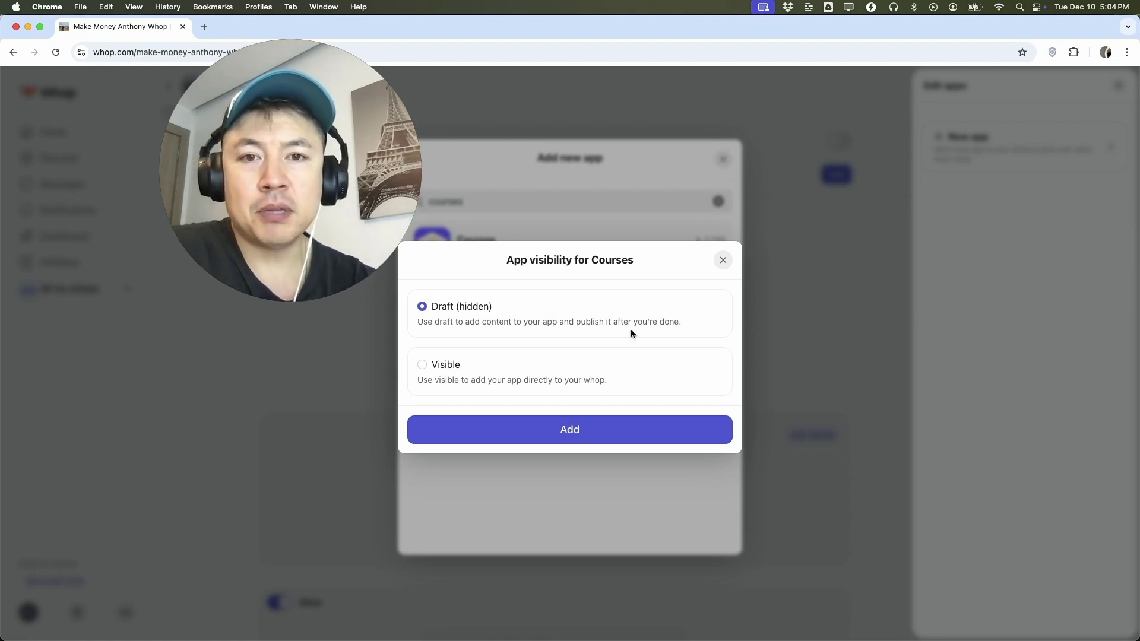
click(595, 437)
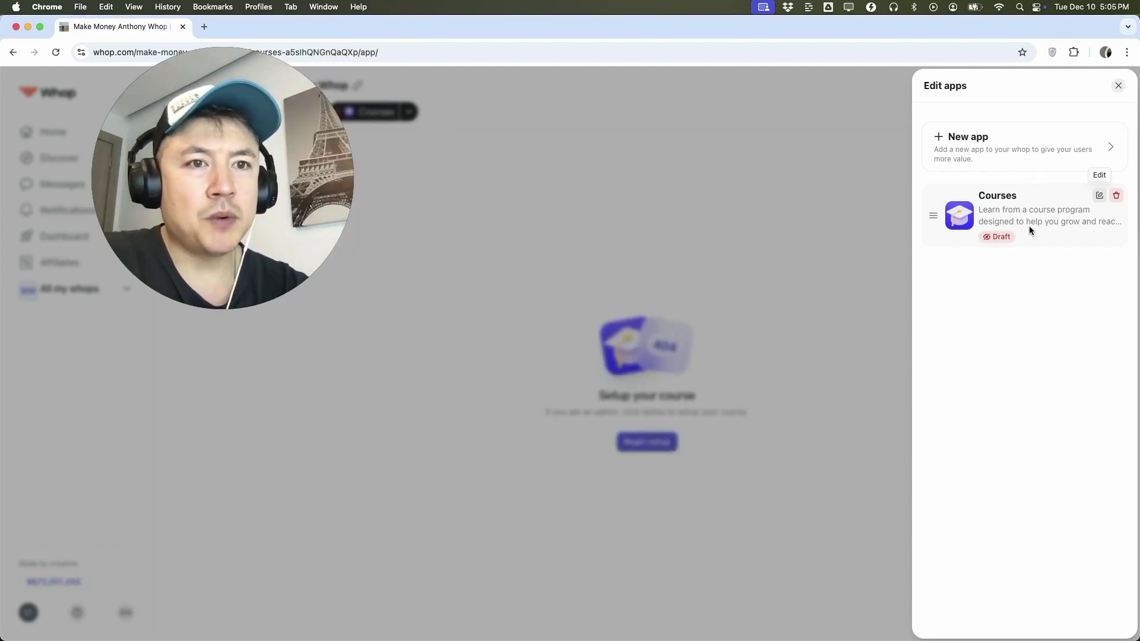
click(1119, 85)
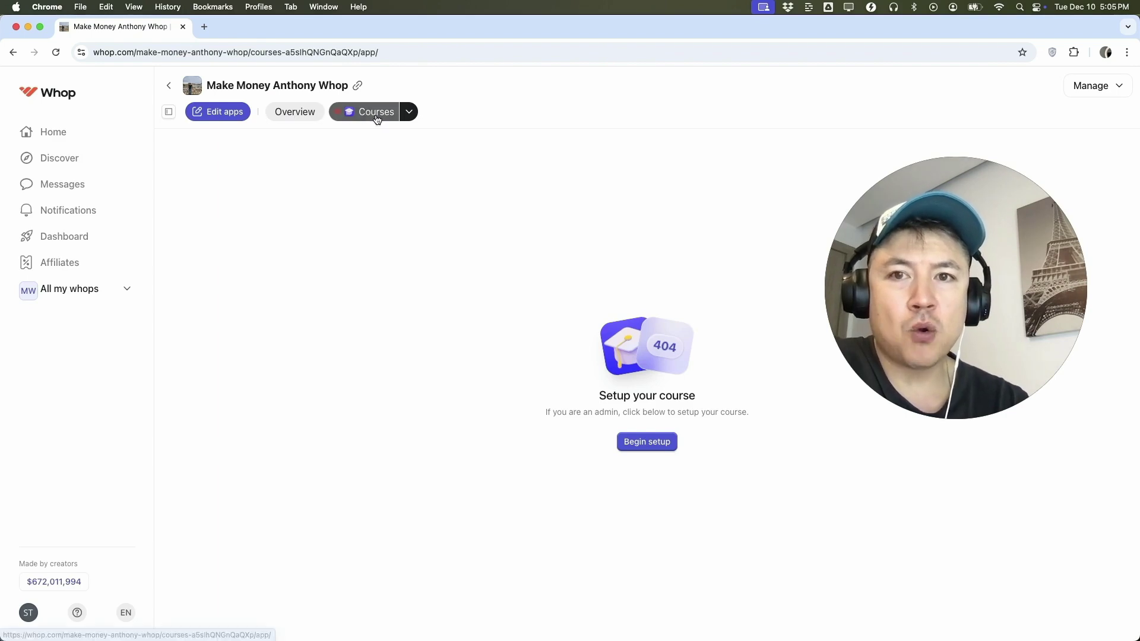
Start course setup and name the new course 'Make Money On Youtube'
click(647, 442)
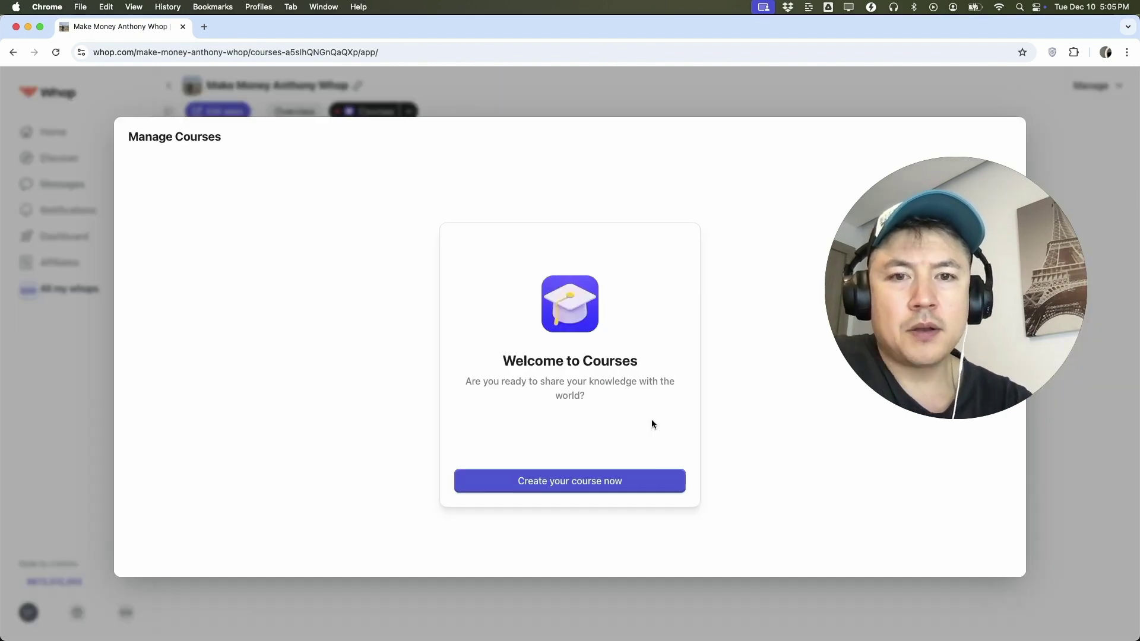
click(604, 484)
click(536, 355)
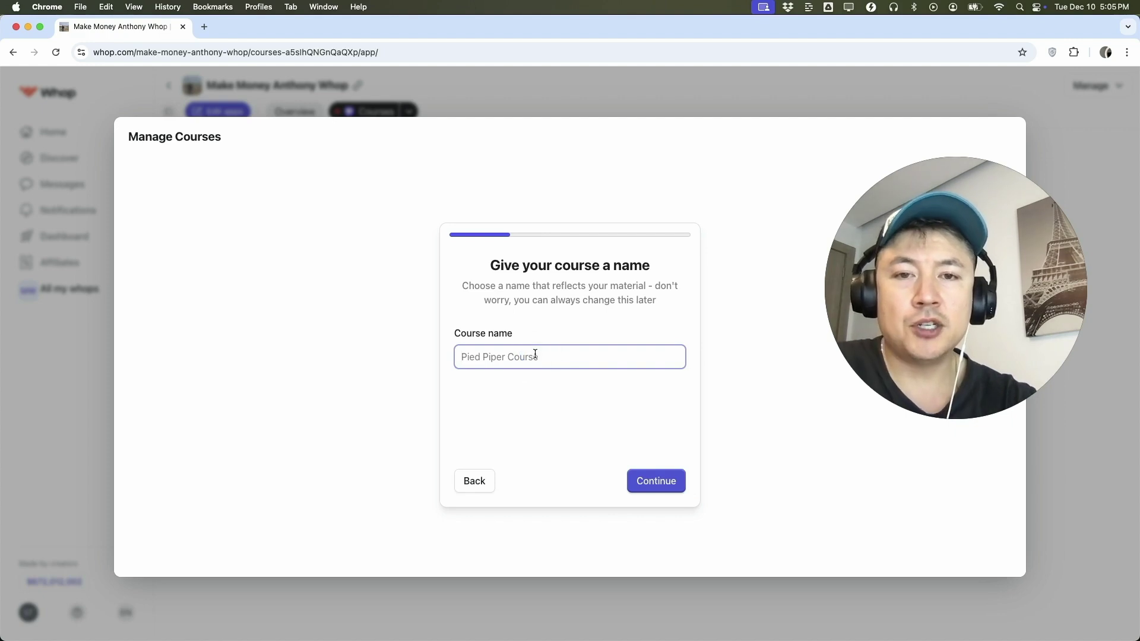
text(Make Money On Youtube)
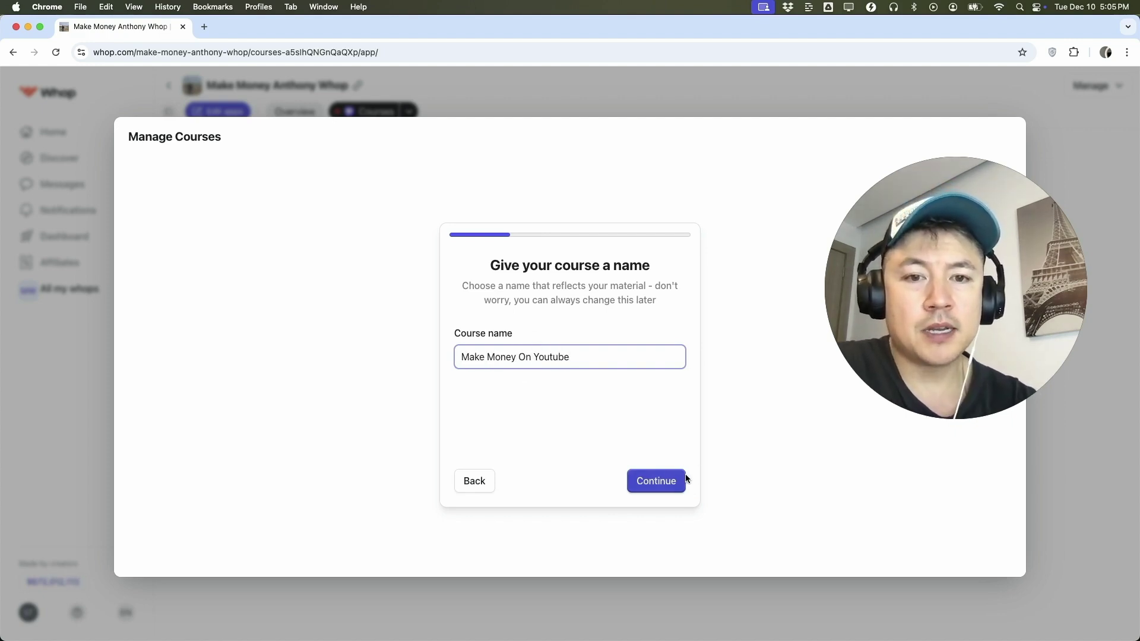
click(684, 480)
Paste in the course tagline and the 3-day course description to finish setup
click(490, 359)
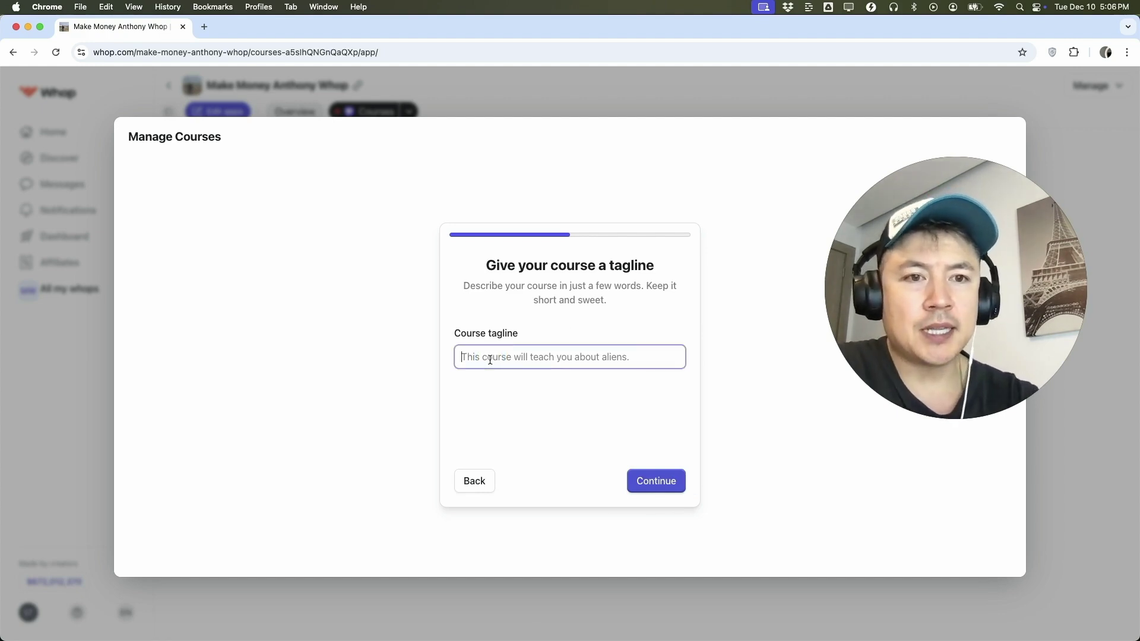
text(Learn To Make Money With Youtube Search)
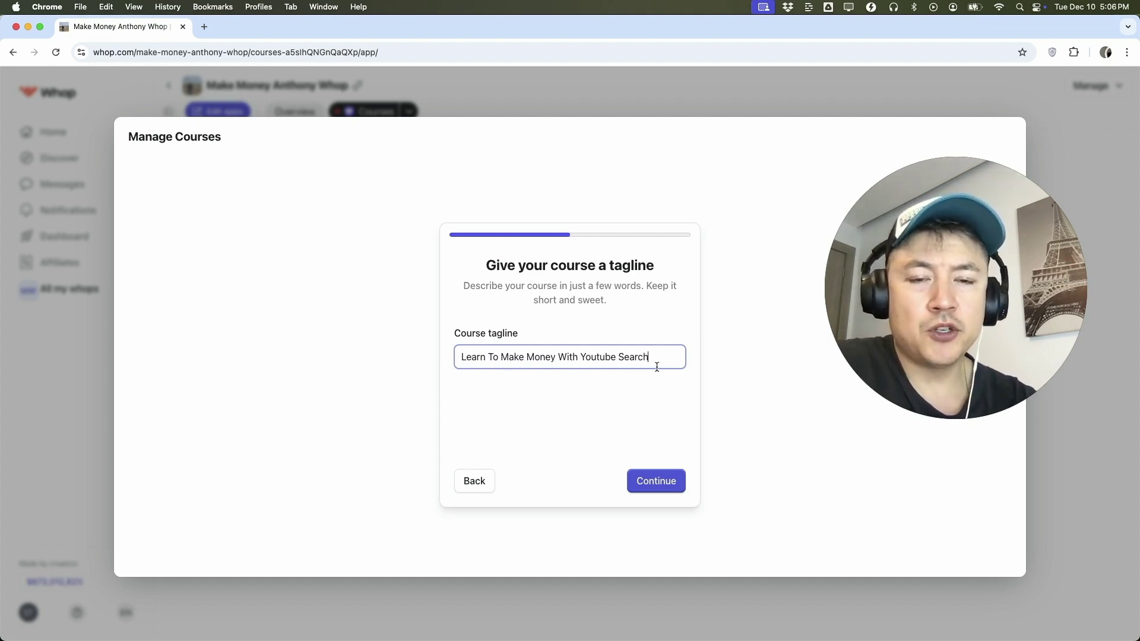
click(660, 485)
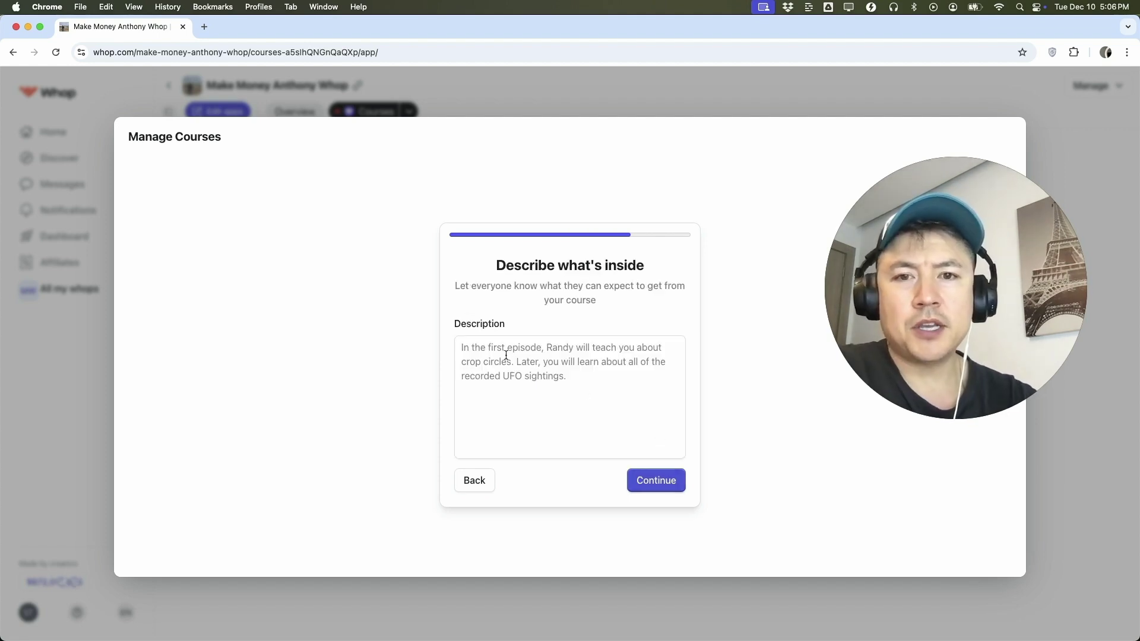
click(501, 355)
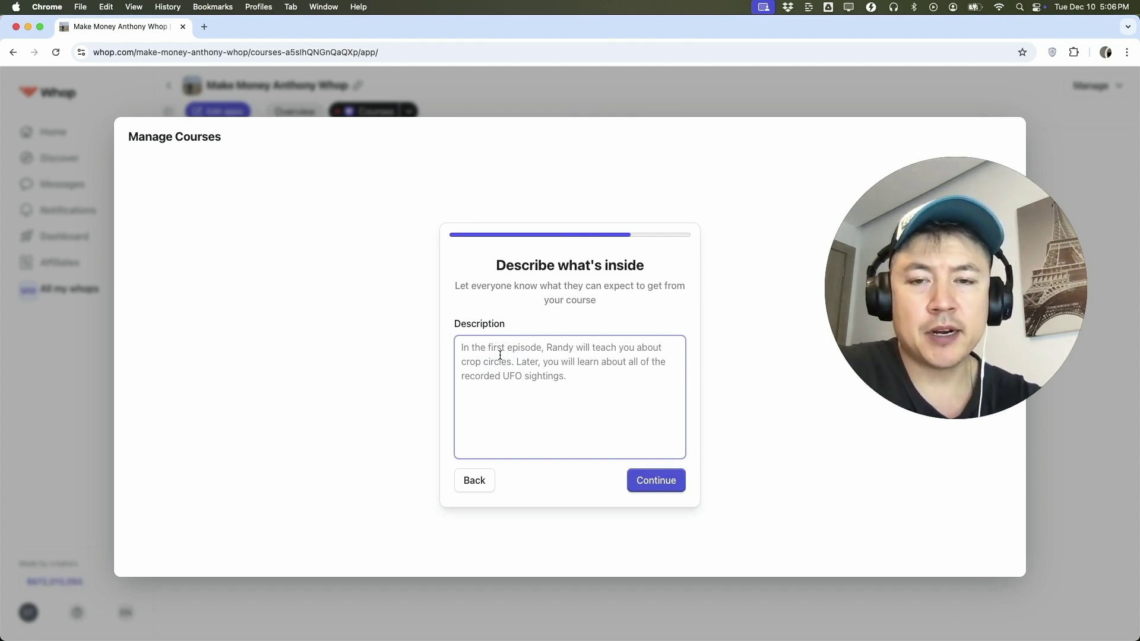
text(This is a 3 day course that shows all I know about how to make money on Youtube)
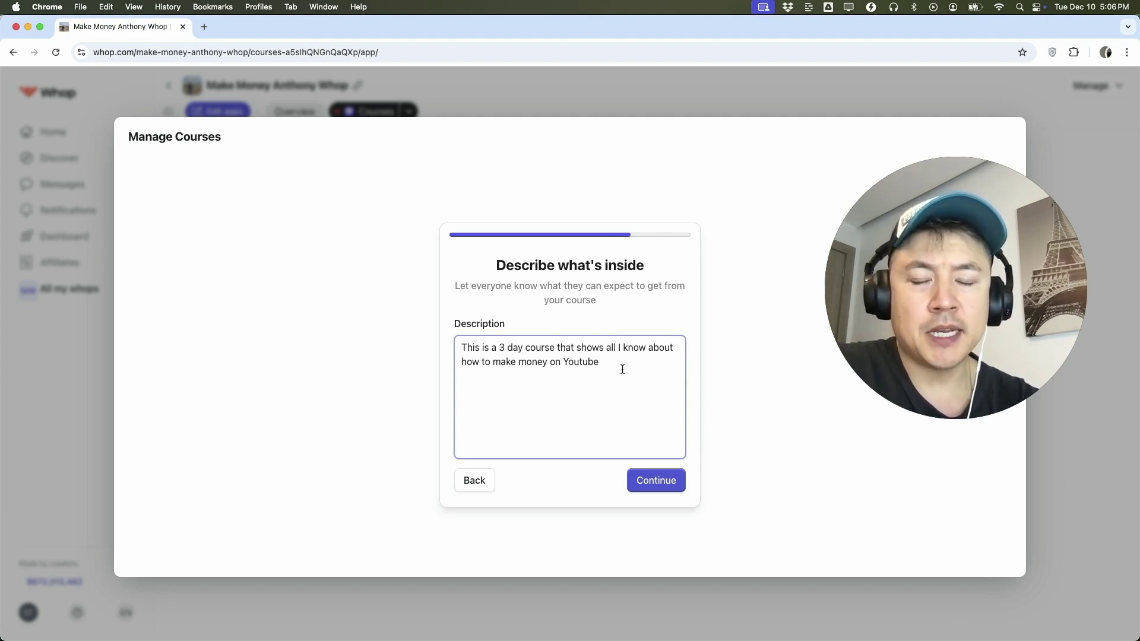
click(640, 489)
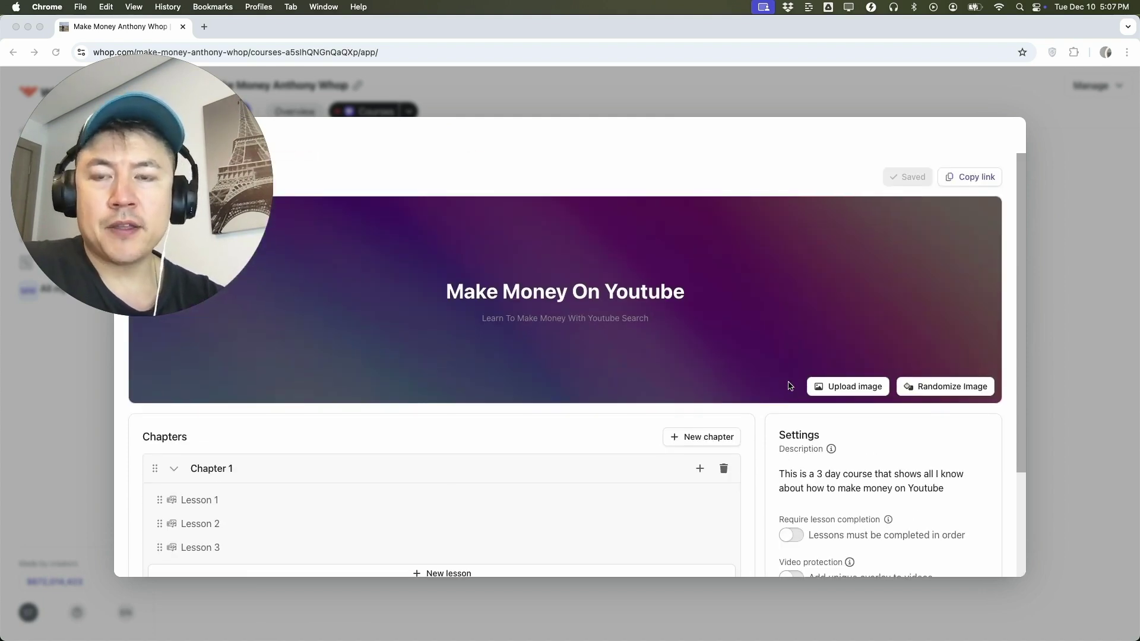
Retitle Chapter 1 as 'Chinese Food' and open its Lesson 1
scroll(790, 383, down, 3)
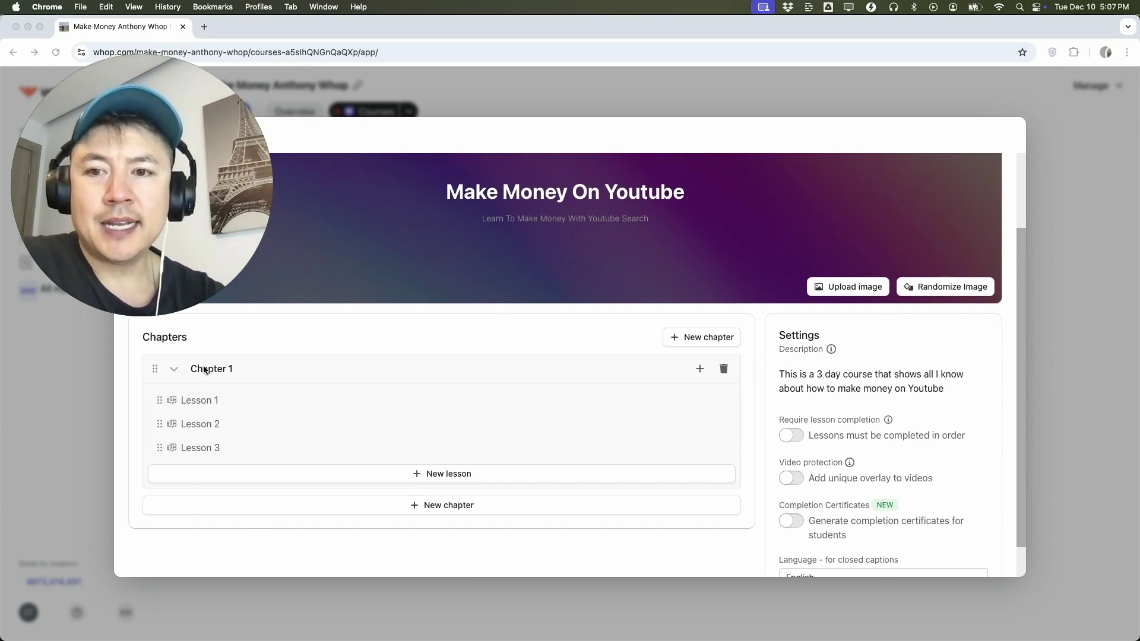
click(176, 370)
click(175, 370)
click(175, 370)
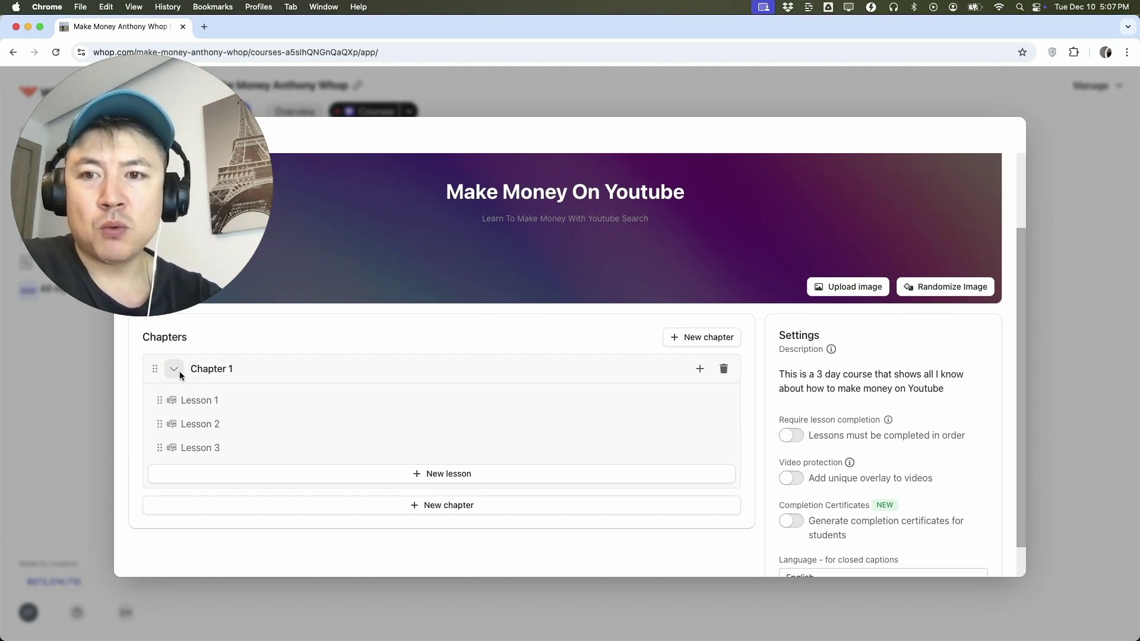
click(239, 368)
key(super+a)
text(Chinese R)
key(BackSpace)
key(BackSpace)
text(Food)
key(Return)
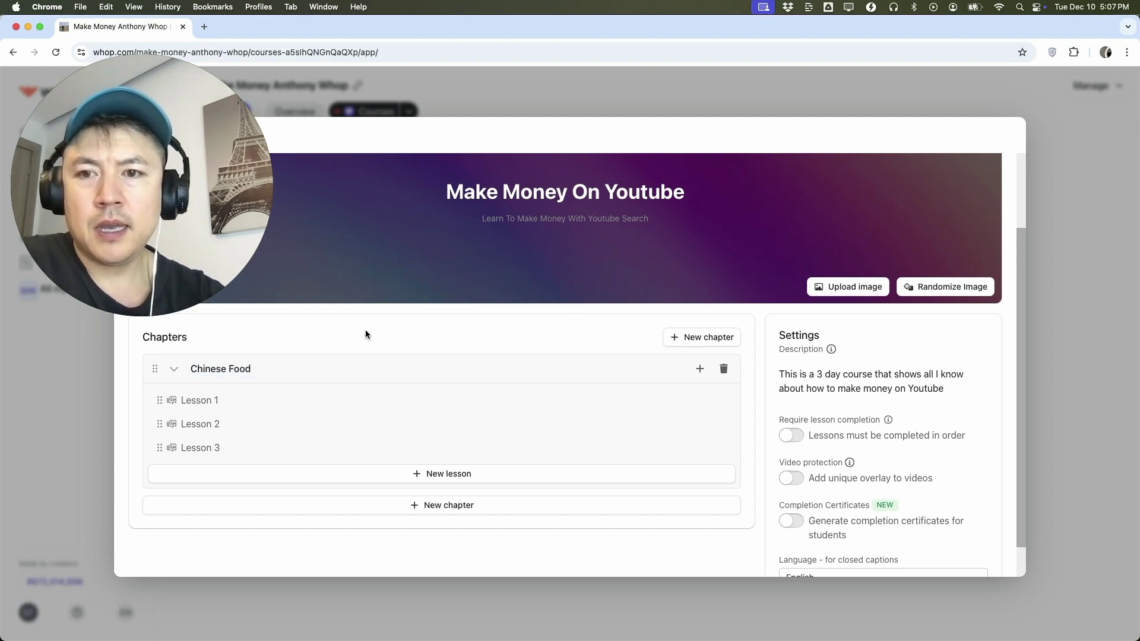
click(206, 402)
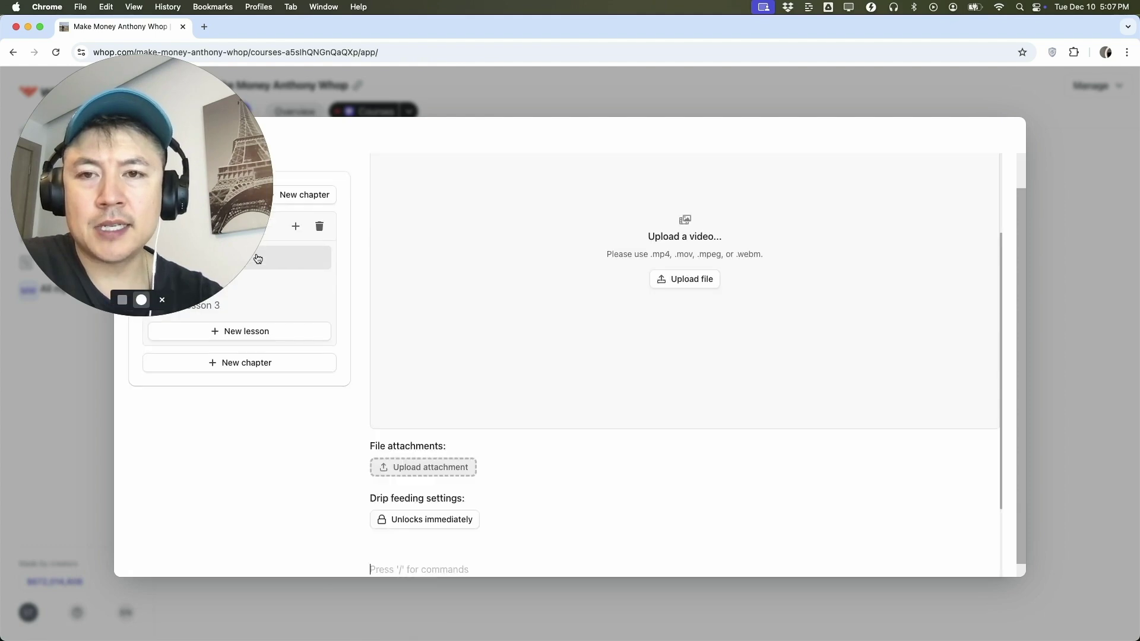
Retitle Lesson 1 as 'Kung Pao' and Lesson 2 as 'Dumplings'
click(440, 179)
key(super+a)
text(Kung Pao)
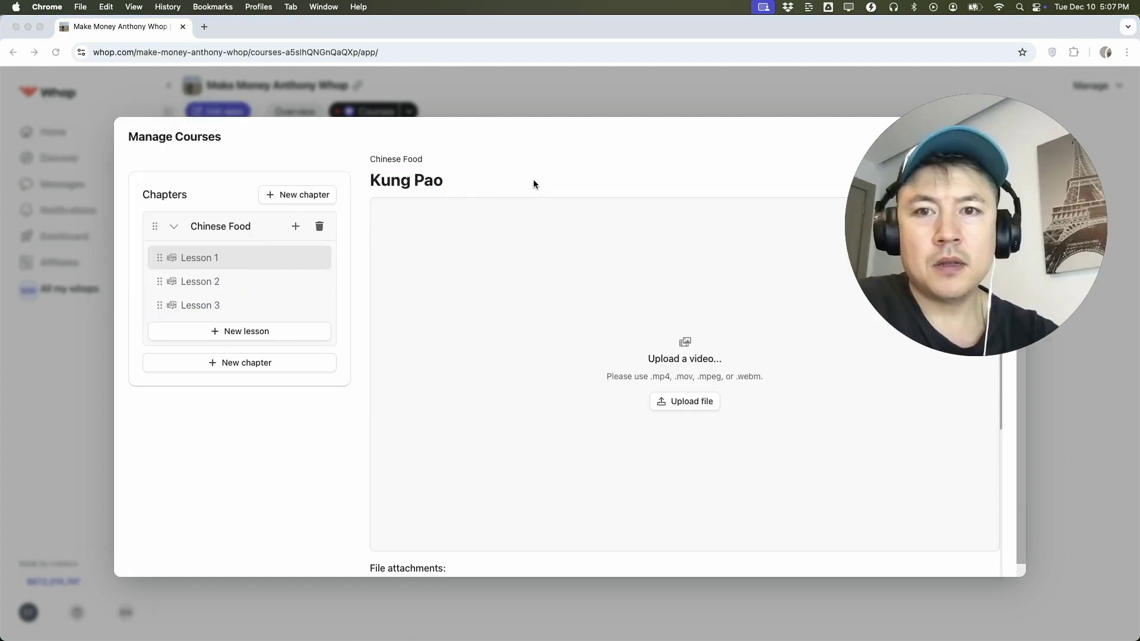
click(209, 285)
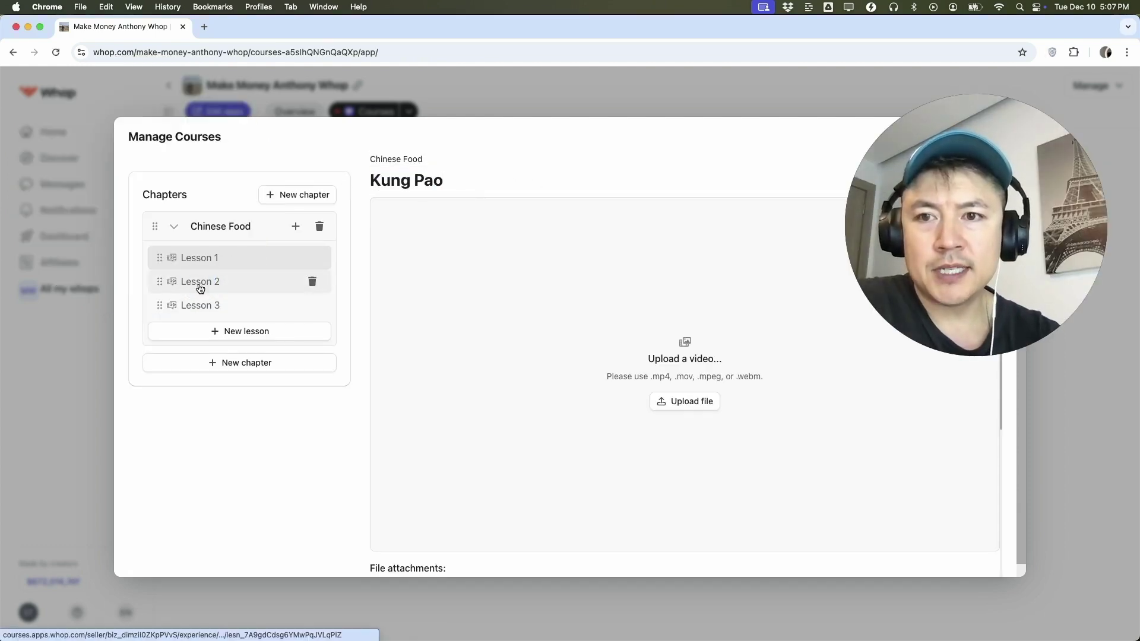
click(408, 181)
key(super+a)
text(Dumplings)
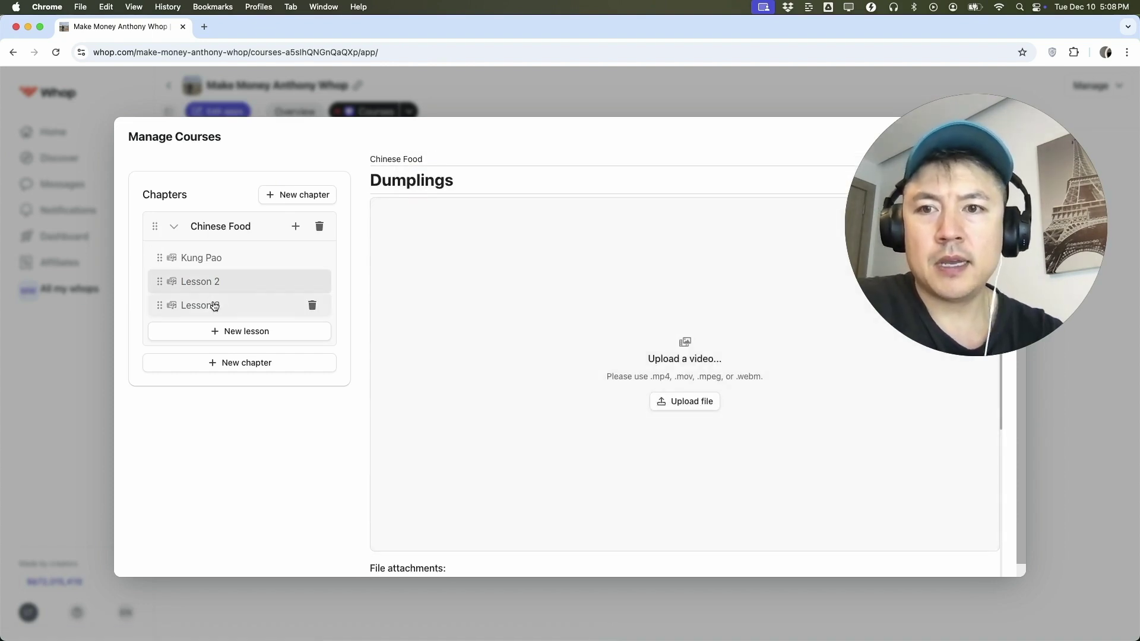
Retitle Lesson 3 as 'Beef And Broccoli' and reopen the Kung Pao lesson
click(199, 306)
click(416, 180)
key(super+a)
text(Beef And Broccoli)
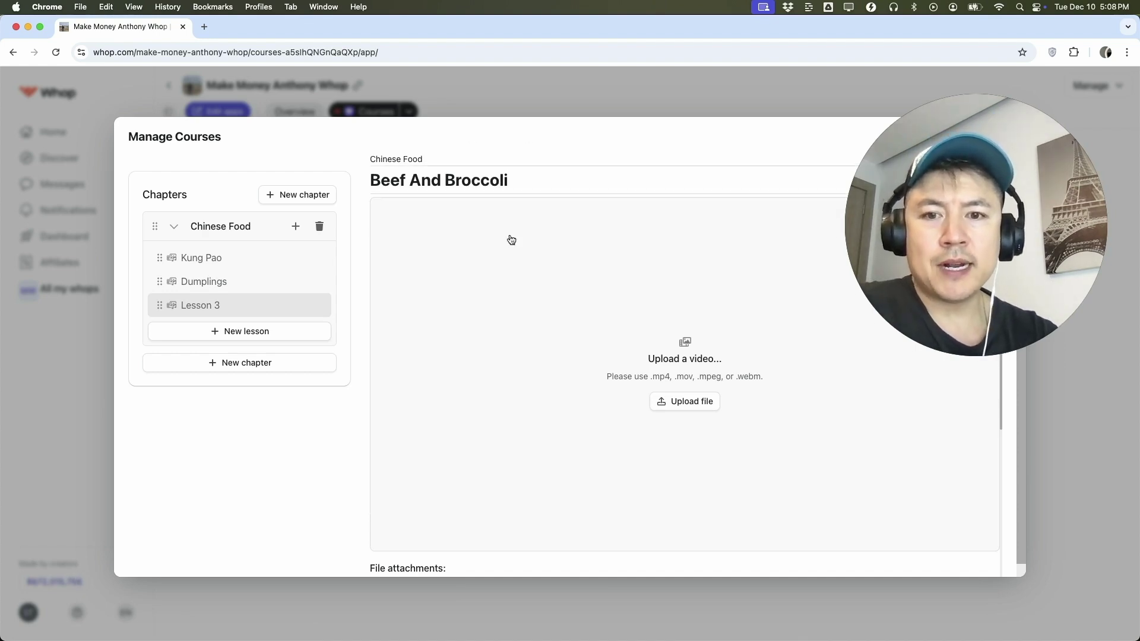
scroll(525, 387, down, 5)
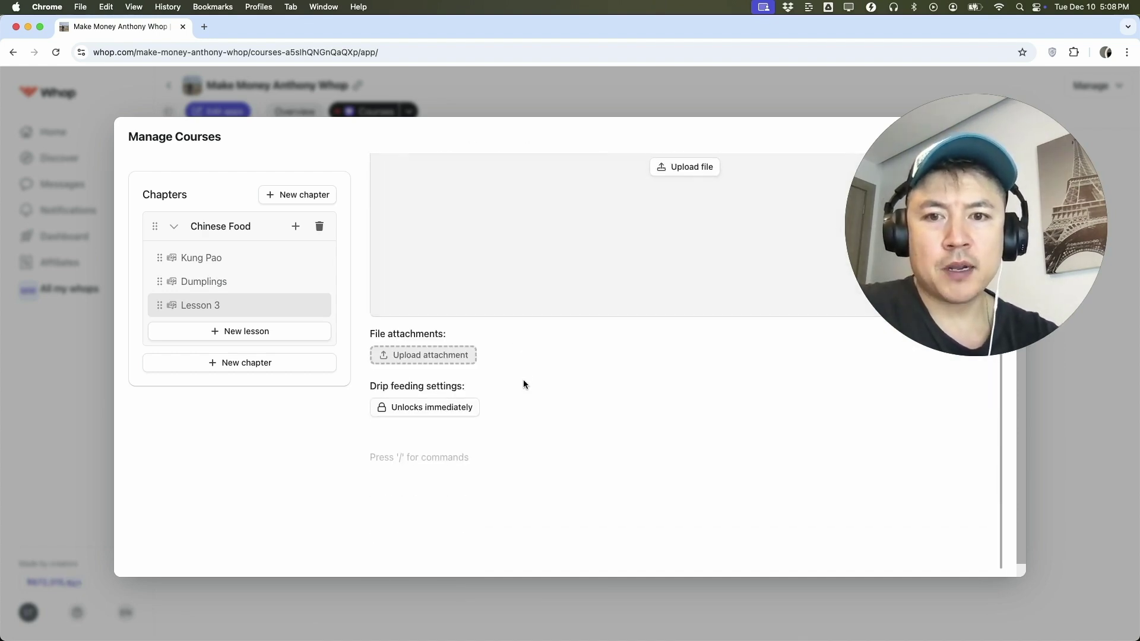
click(212, 226)
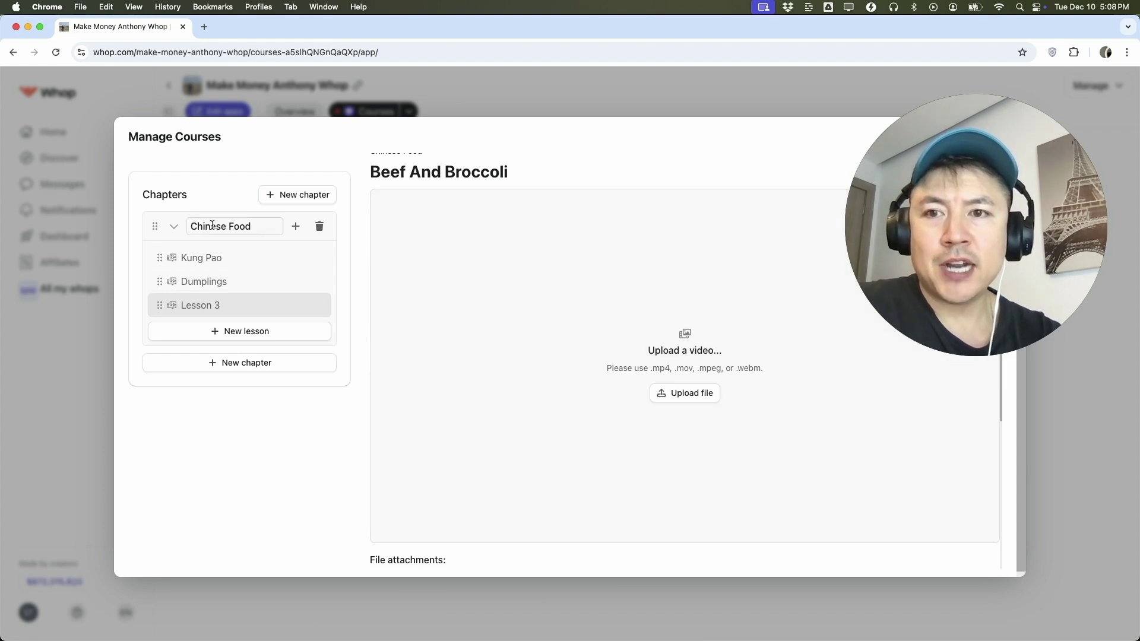
click(243, 257)
scroll(625, 361, up, 3)
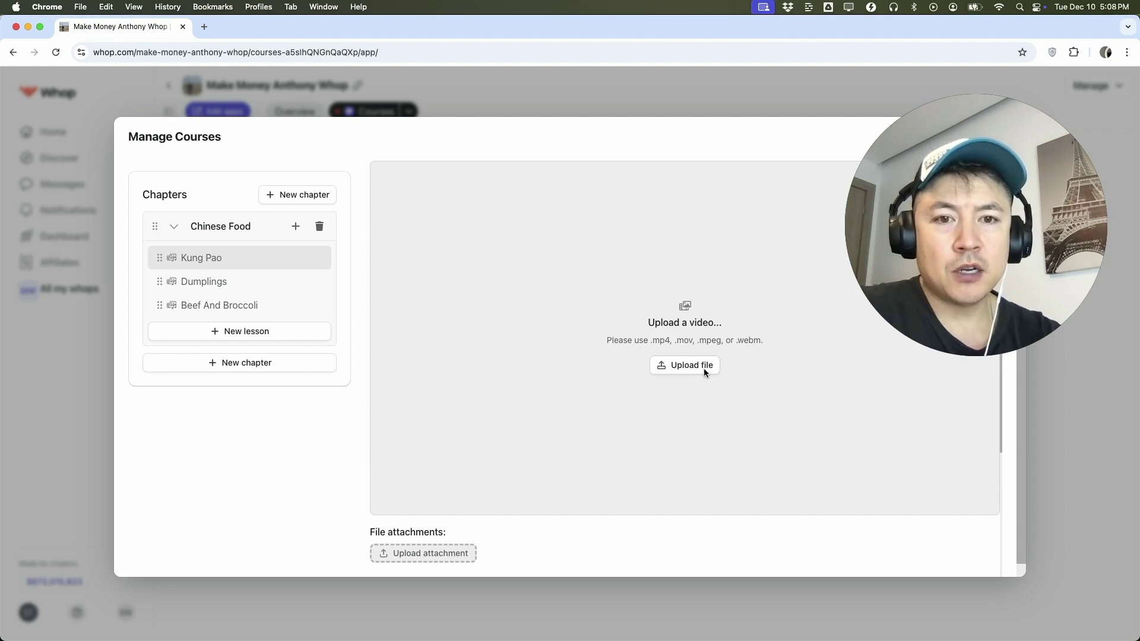
scroll(634, 379, down, 3)
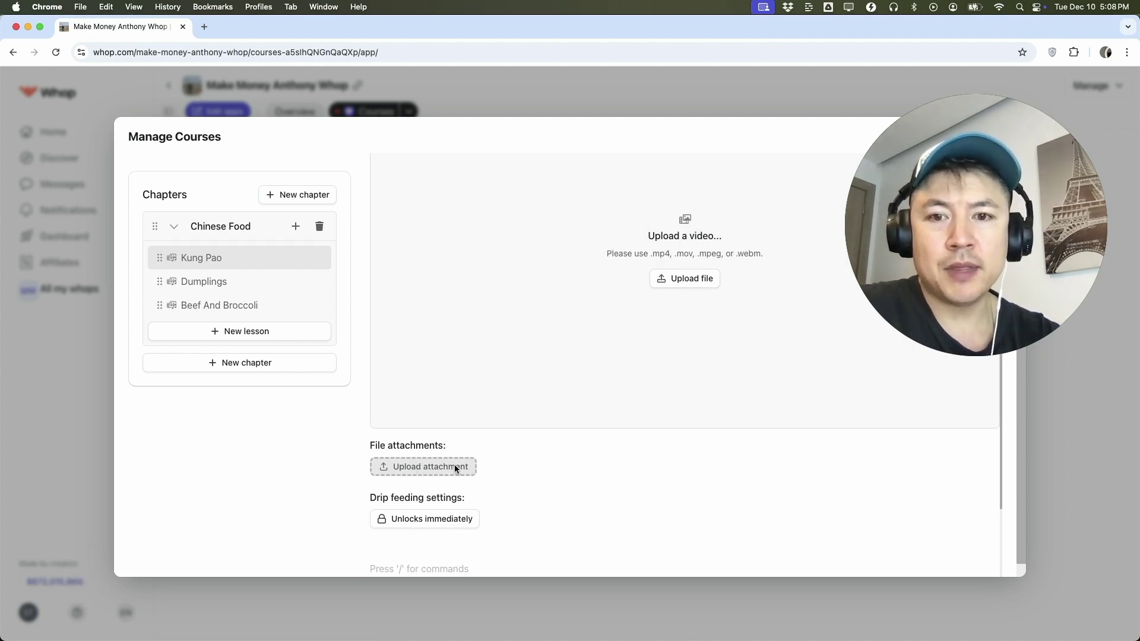
scroll(455, 466, down, 3)
Write 'Today we are making Kung Pao Chicken. Watch the video.' as the Kung Pao lesson text
click(443, 466)
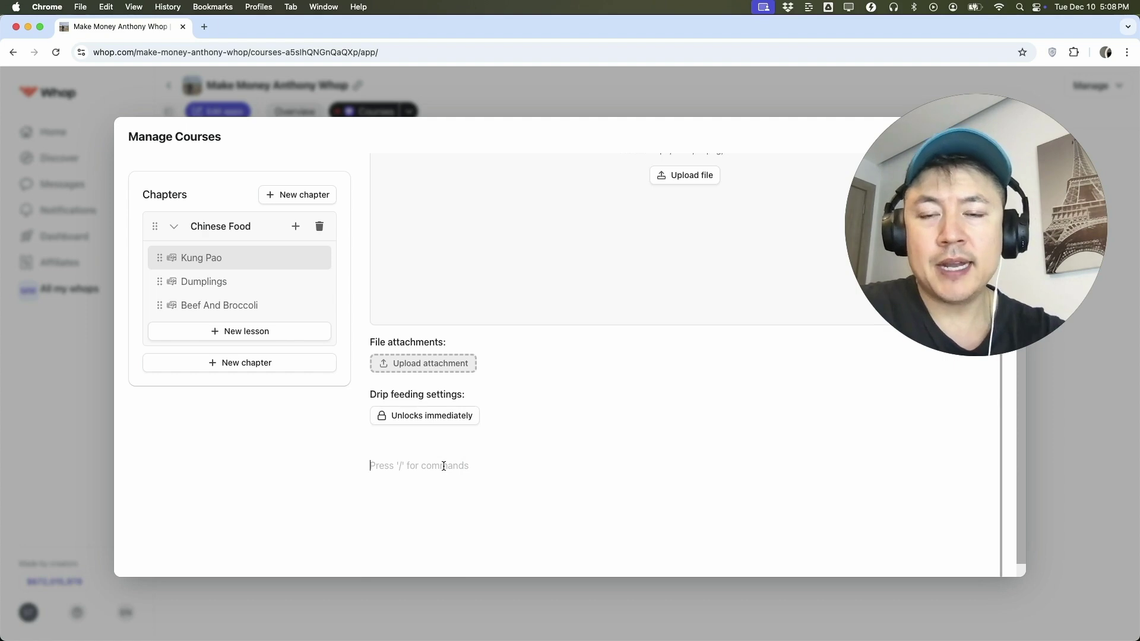
text(To)
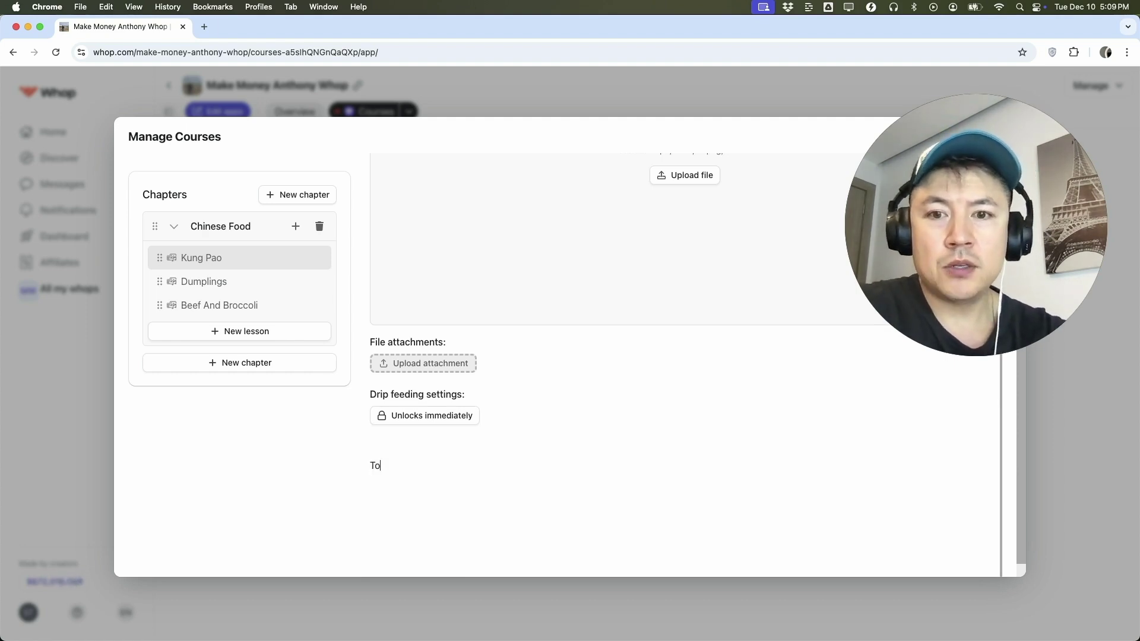
text(day we are making Kung Pao Chicken. Watch the video.)
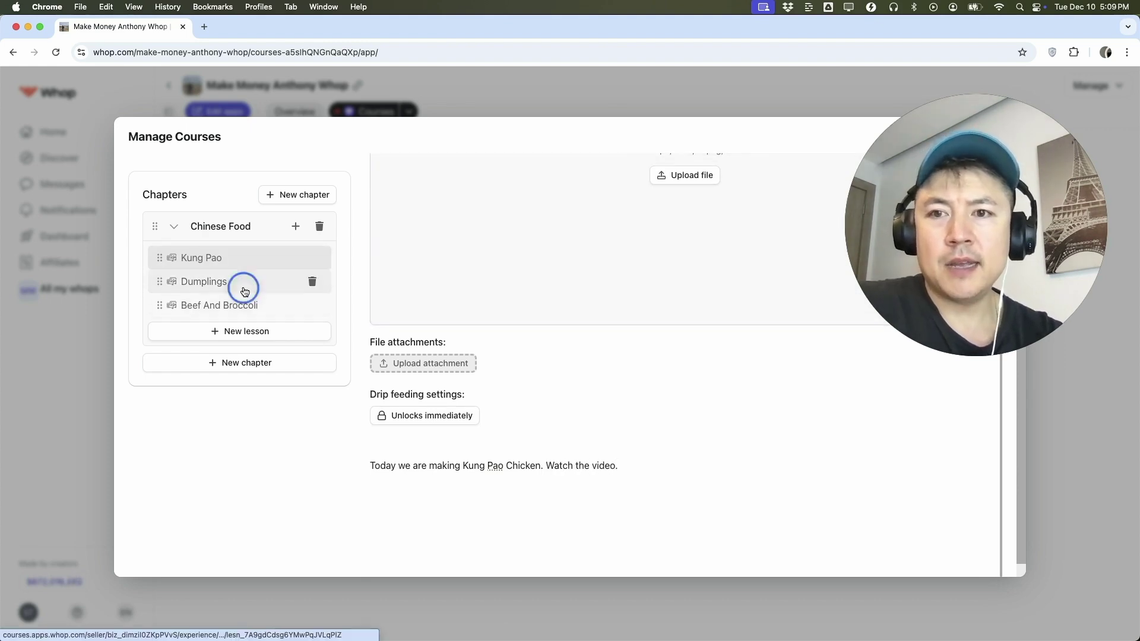
click(245, 291)
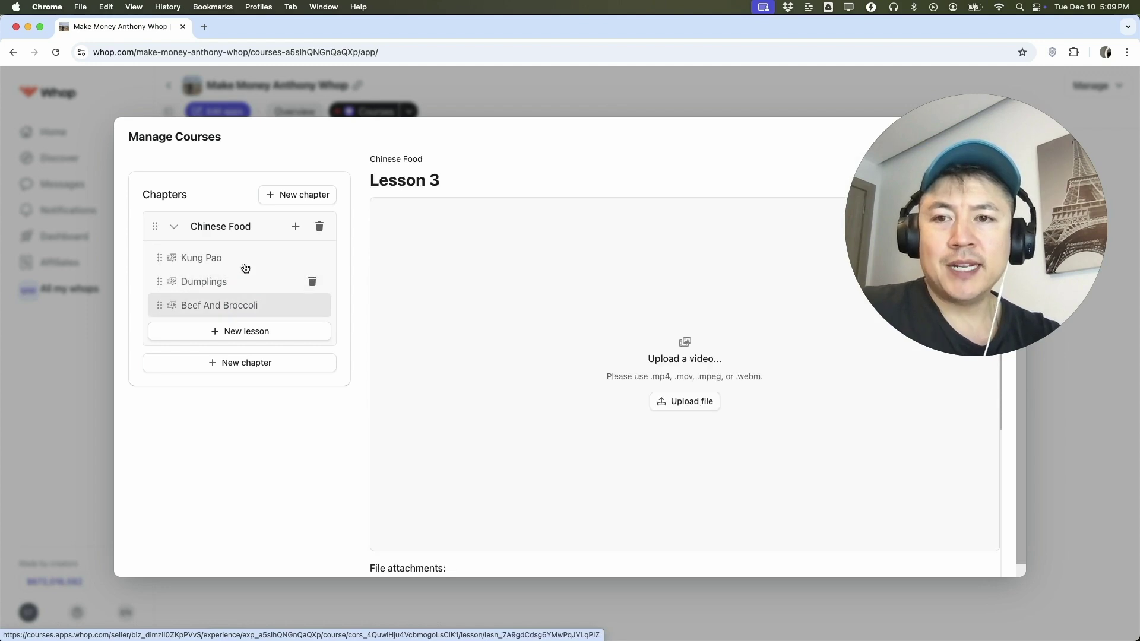
click(222, 328)
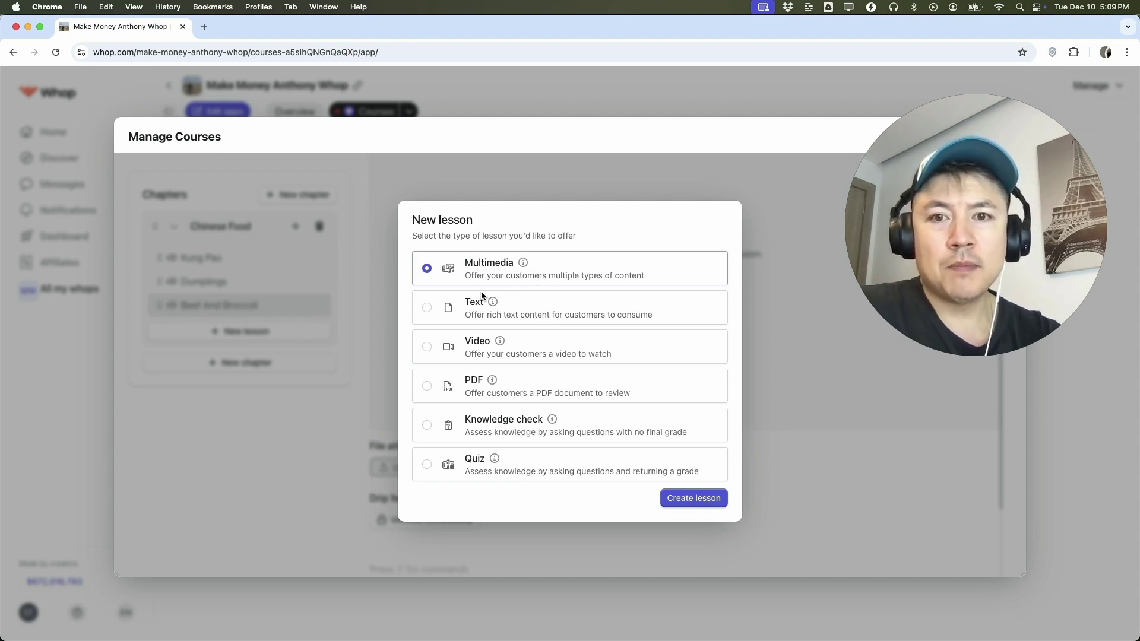
Create a Multimedia lesson in Chinese Food titled 'Noodles', then add a second chapter
click(426, 386)
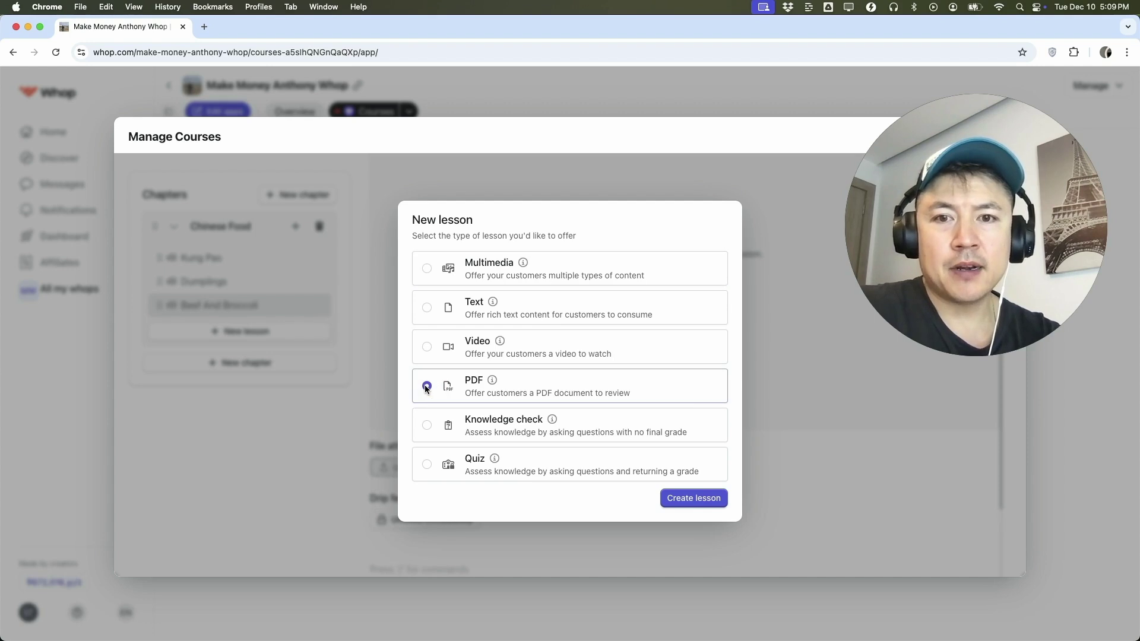
click(428, 269)
click(693, 498)
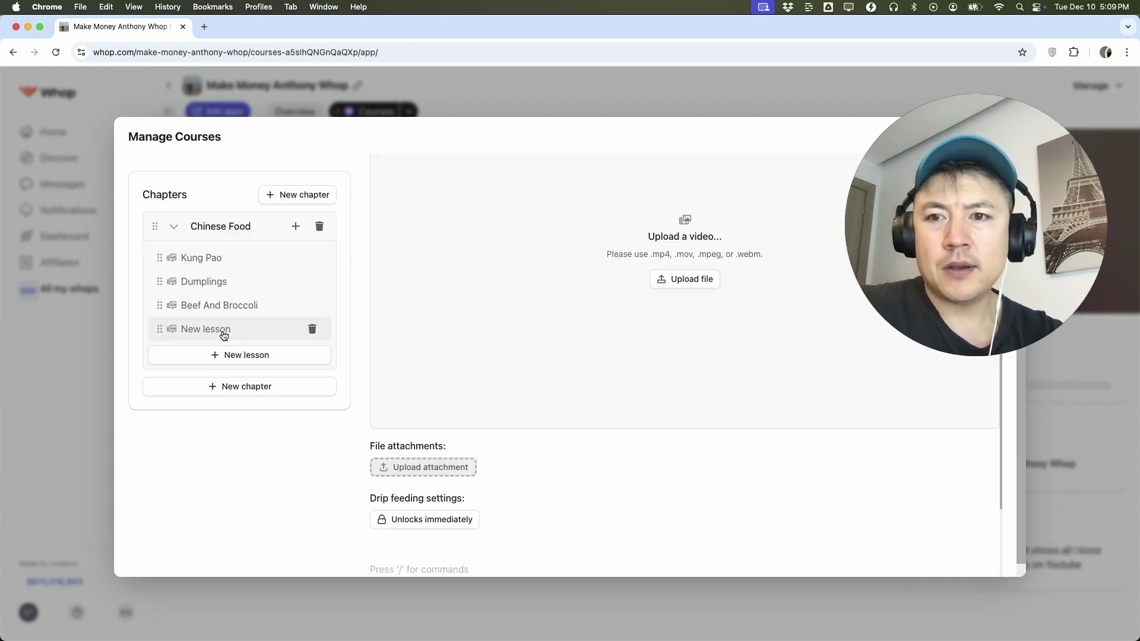
click(225, 331)
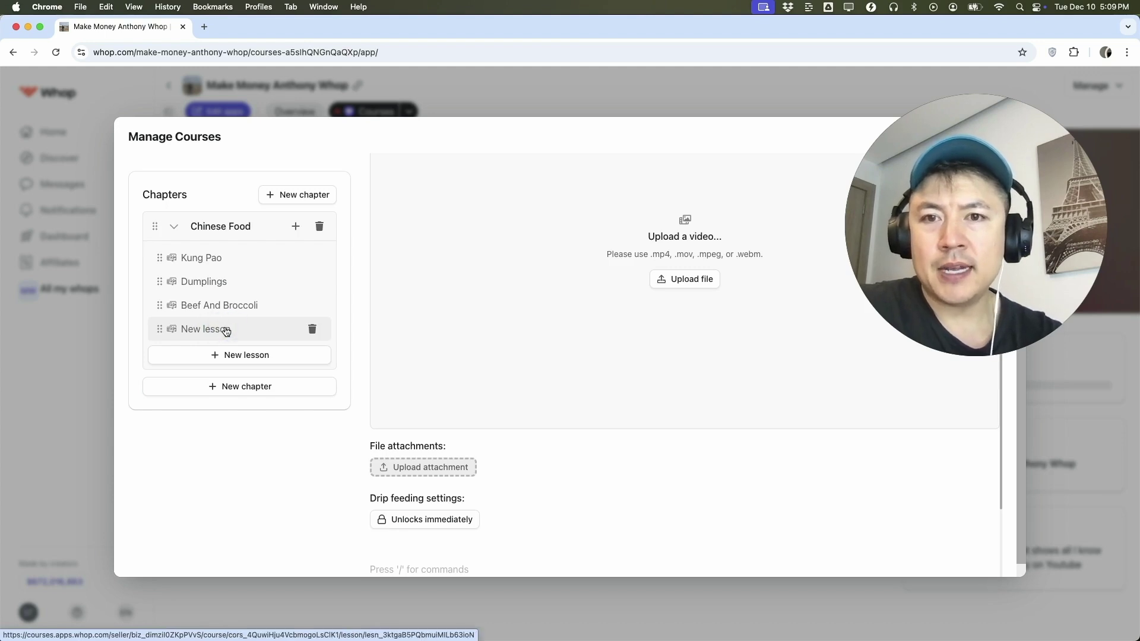
click(431, 190)
text(Noodles)
scroll(585, 358, down, 4)
scroll(584, 358, up, 4)
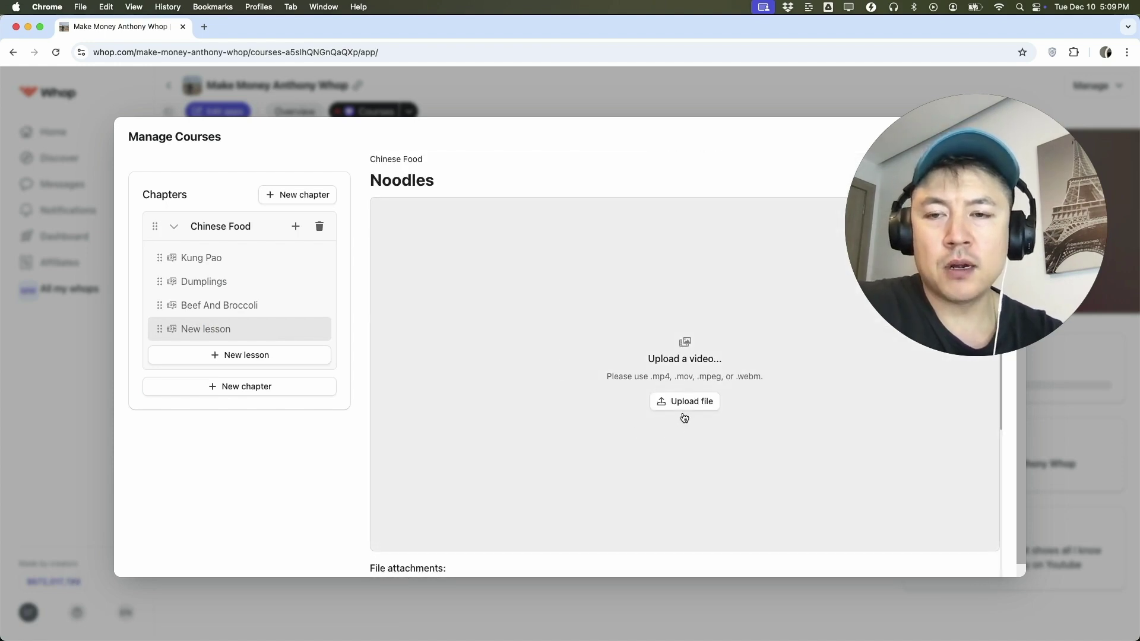
scroll(593, 380, down, 4)
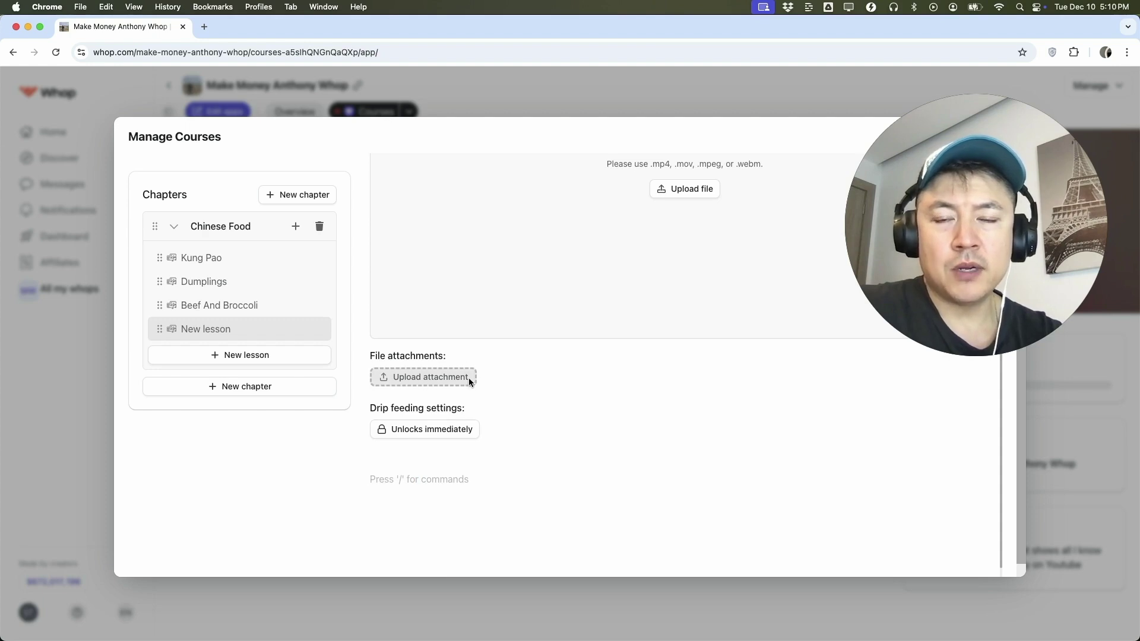
scroll(473, 357, up, 2)
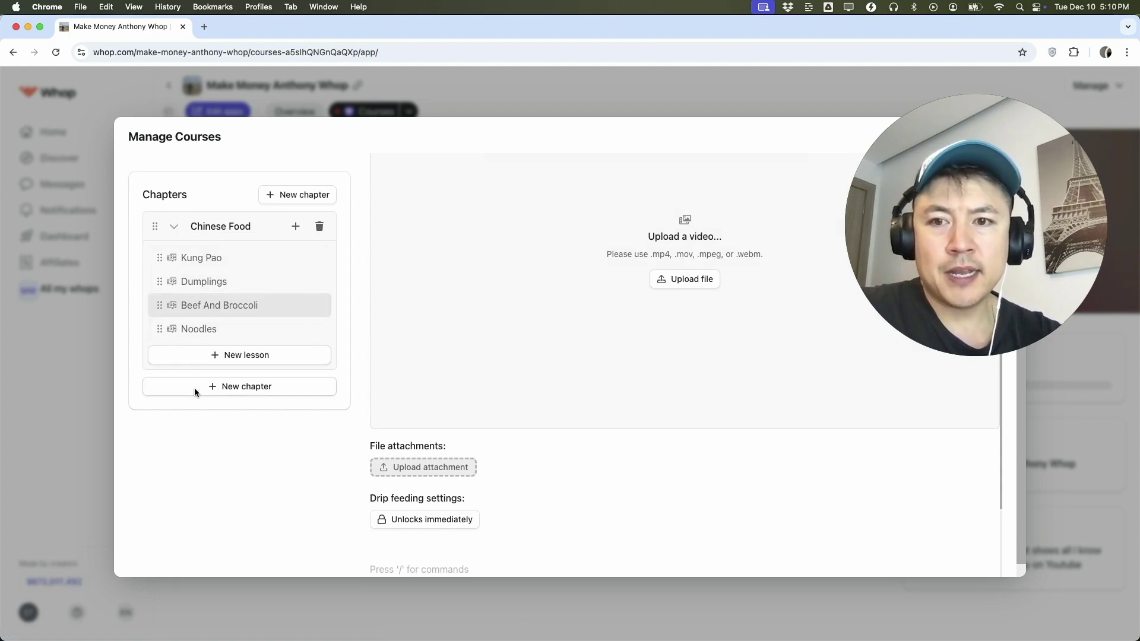
click(247, 387)
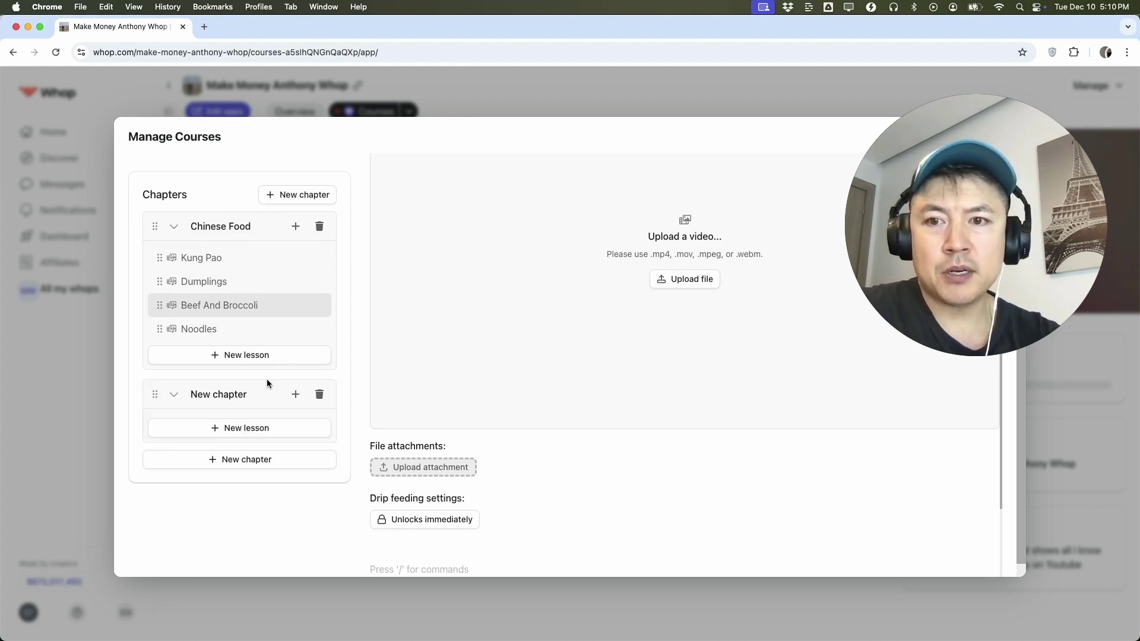
Rename the new chapter 'Mexican Food' and give it a first lesson titled 'Taco'
click(255, 394)
text(Mexican Food)
click(261, 410)
click(216, 429)
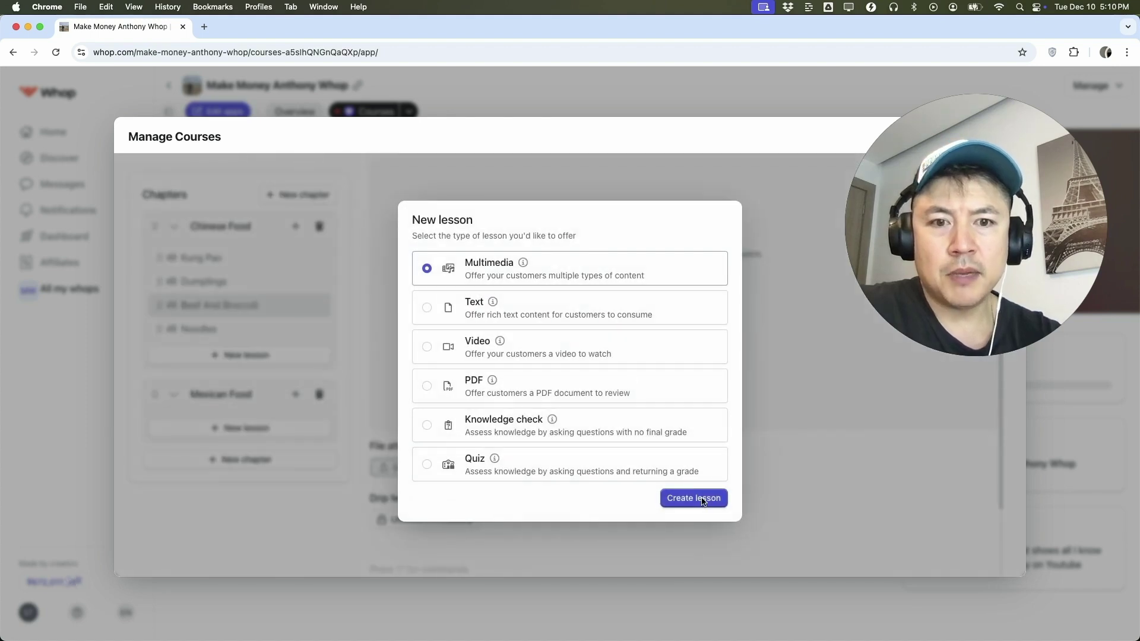
click(693, 498)
click(216, 432)
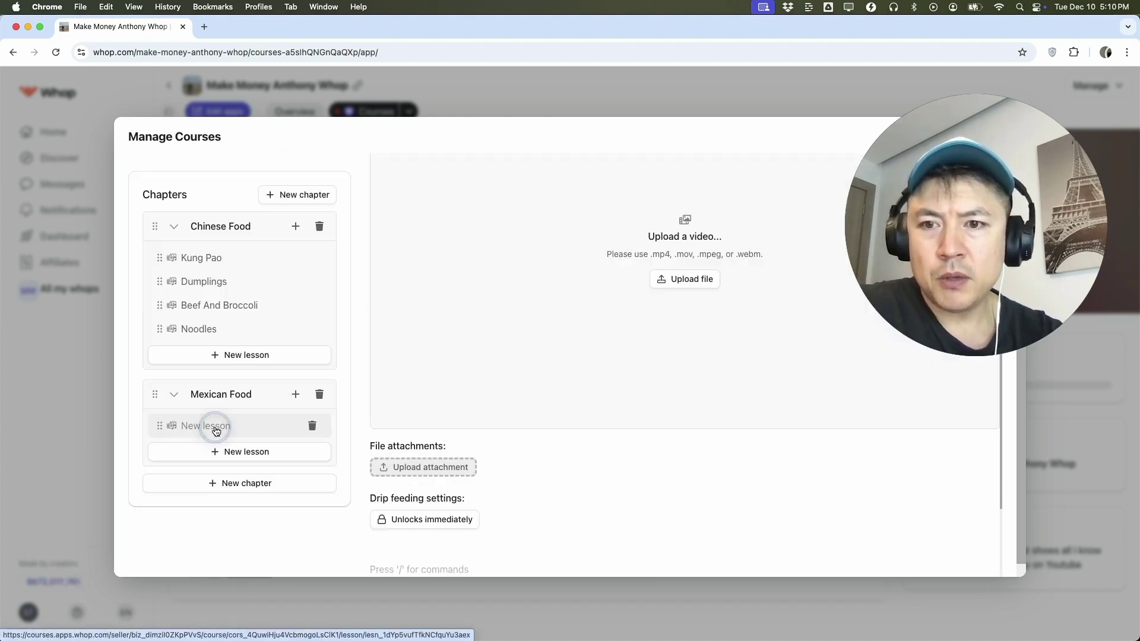
click(203, 428)
triple_click(416, 180)
text(Tacos)
Add a second Mexican Food lesson, finish the 'Tacos' title, and reach its content area
click(236, 451)
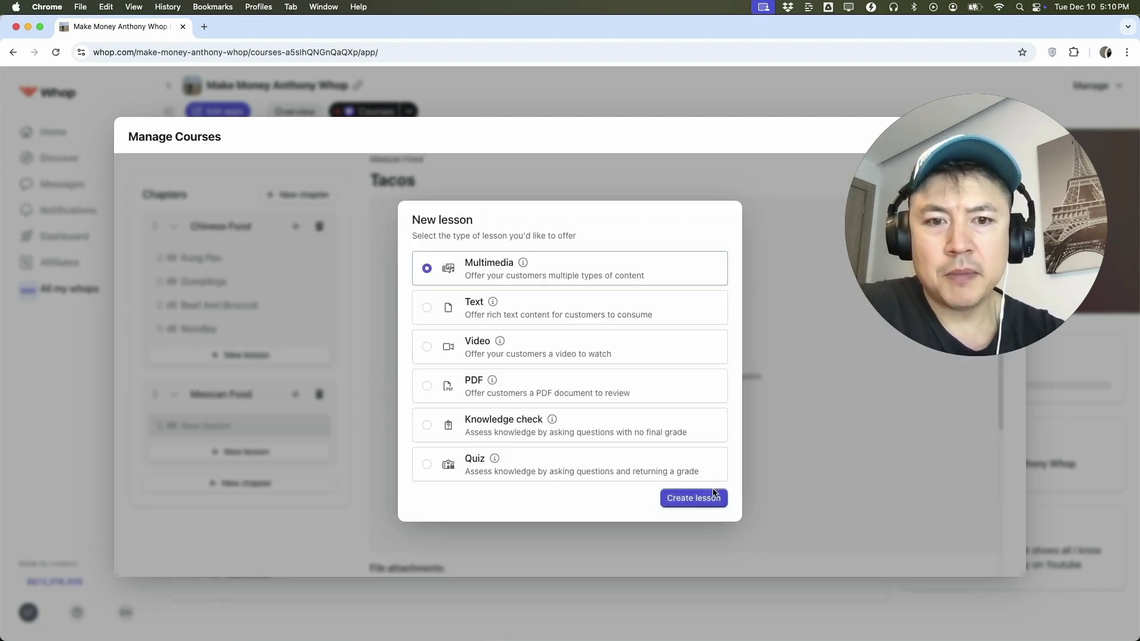
click(715, 495)
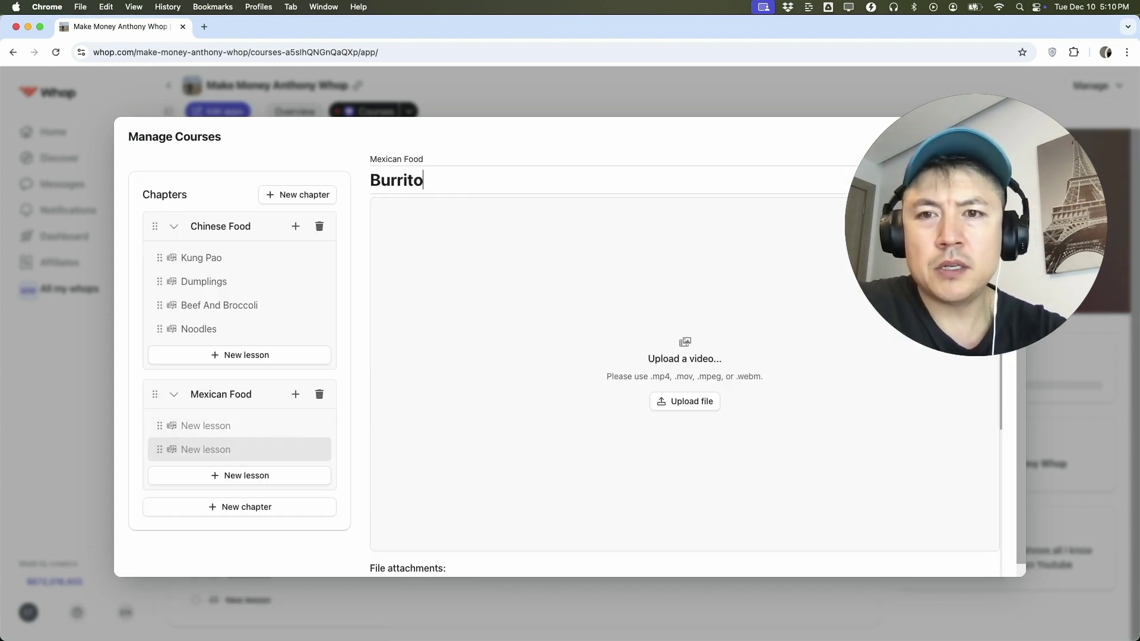
text(s)
key(Return)
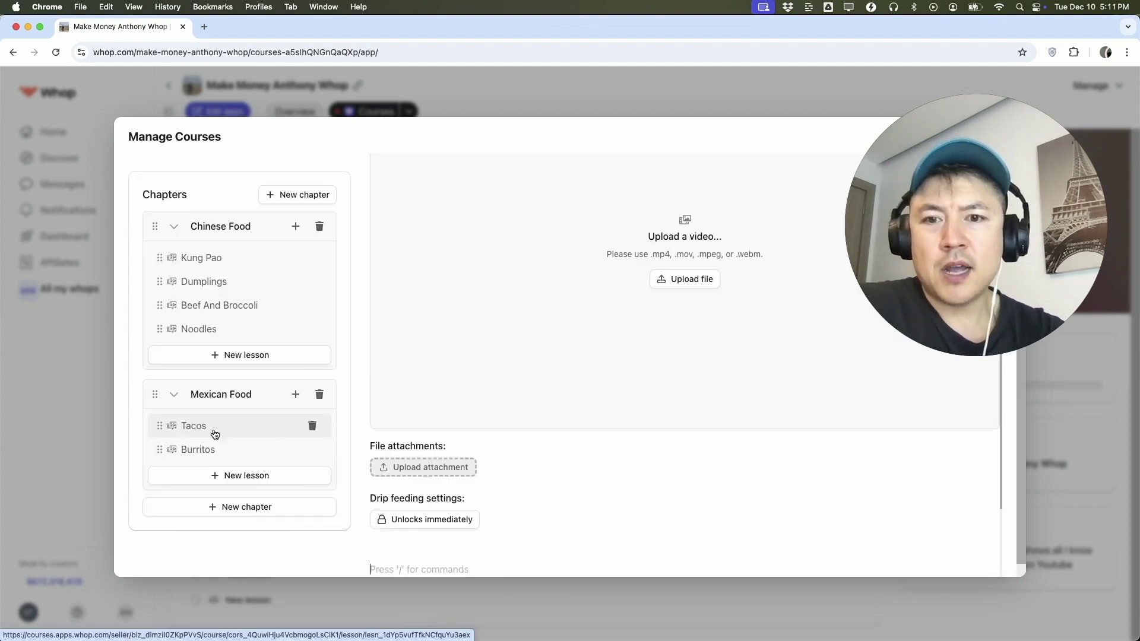
scroll(618, 446, up, 4)
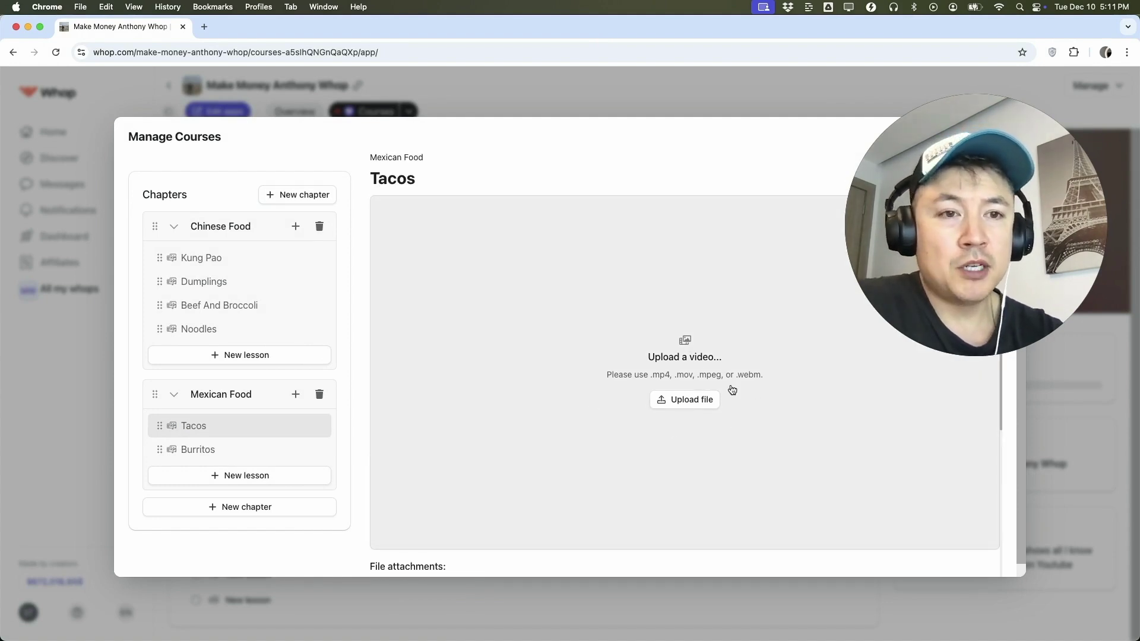
scroll(672, 424, down, 5)
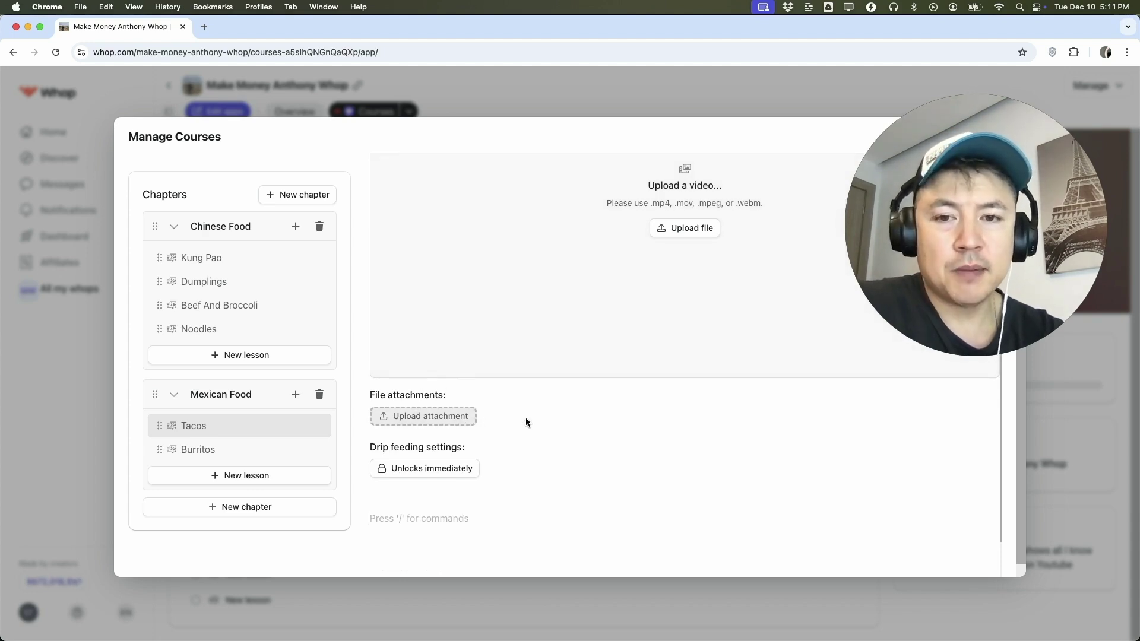
scroll(525, 418, down, 2)
click(418, 466)
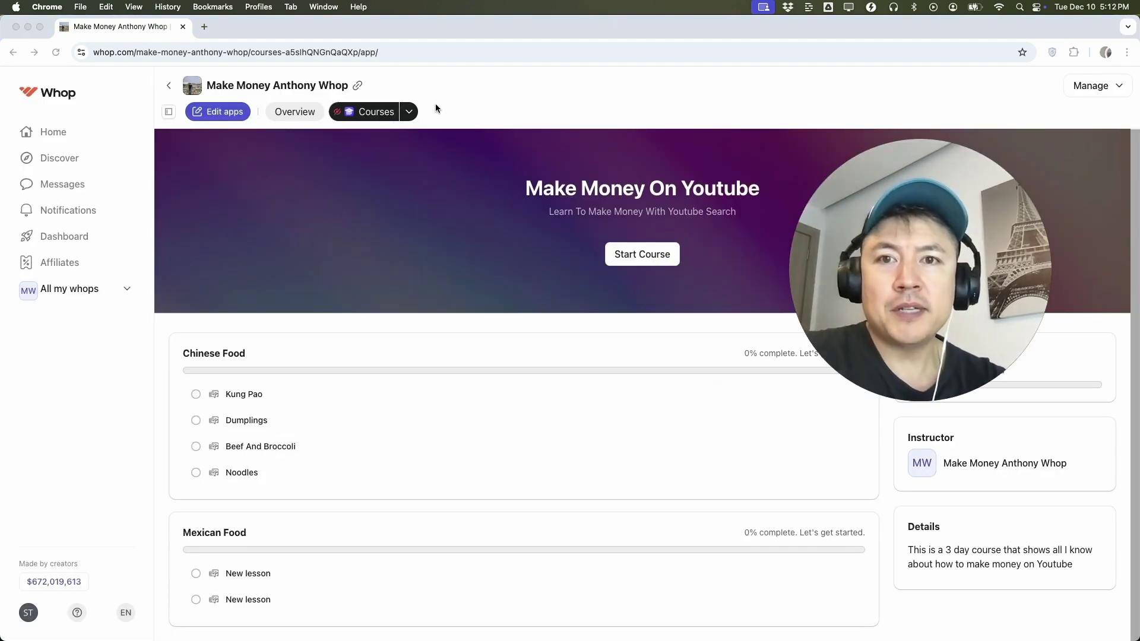
Go to Overview and back to the course, then open the Tacos lesson under Mexican Food
click(461, 355)
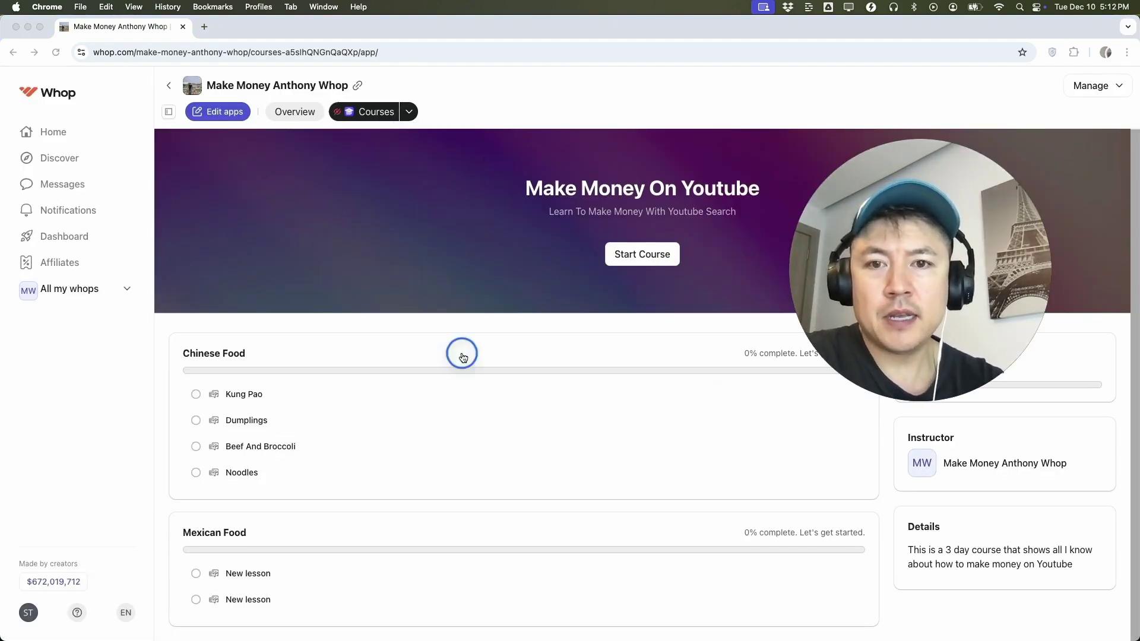
click(296, 112)
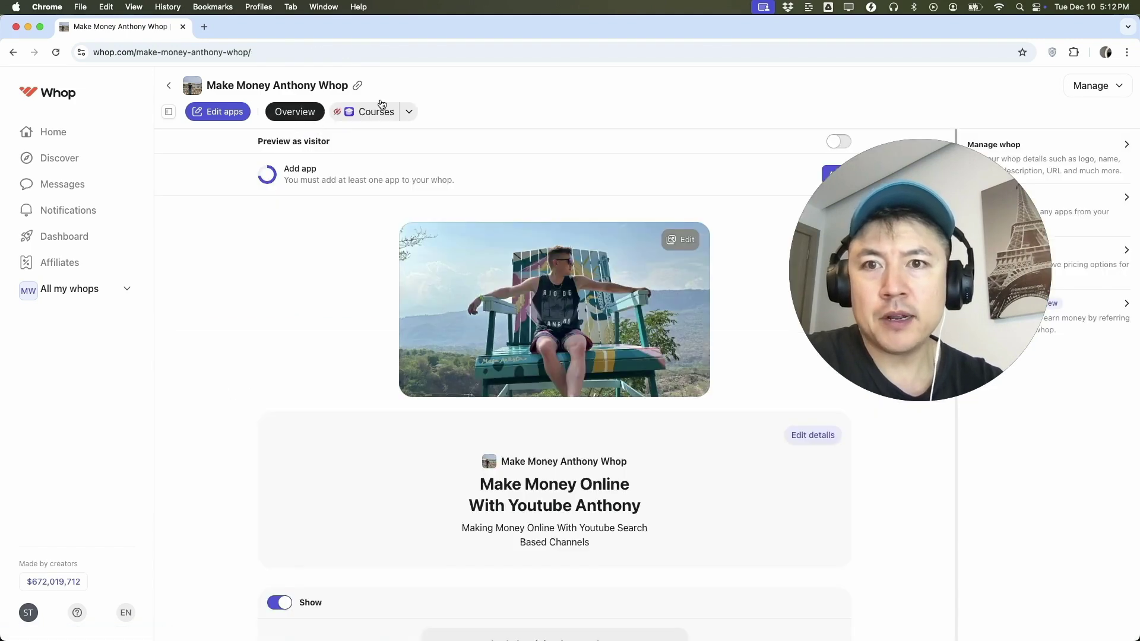
click(372, 116)
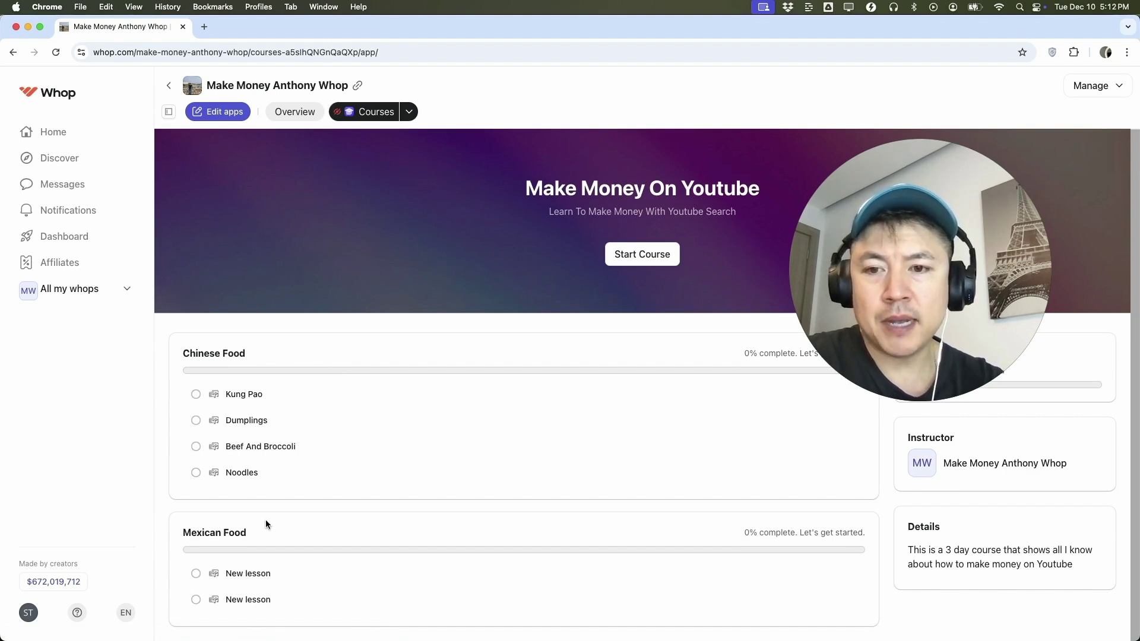
click(285, 583)
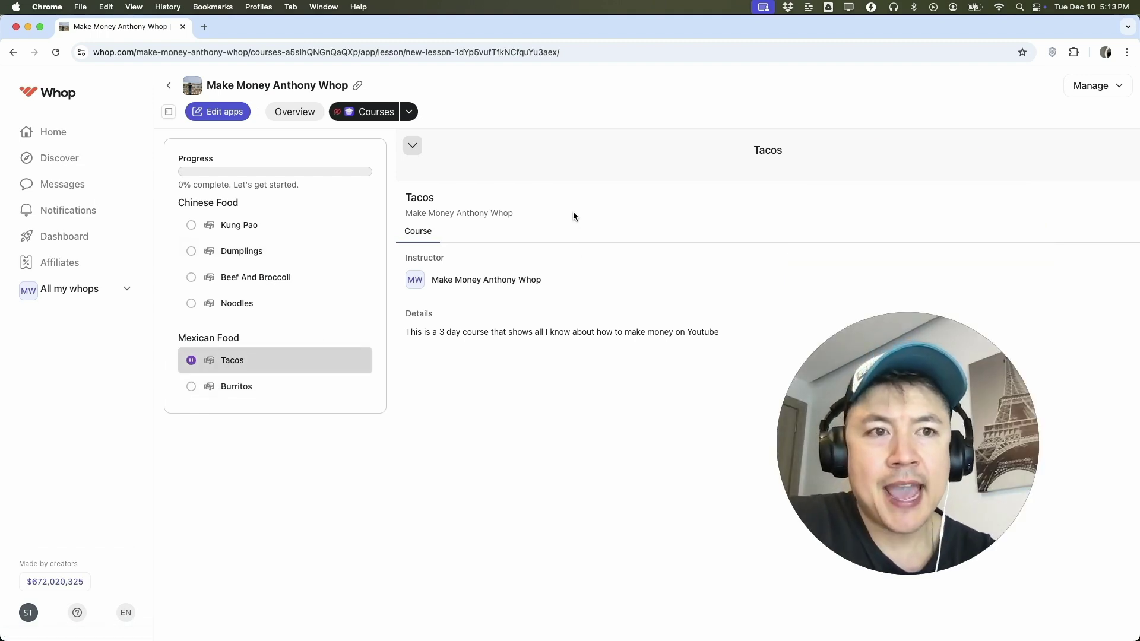
click(412, 114)
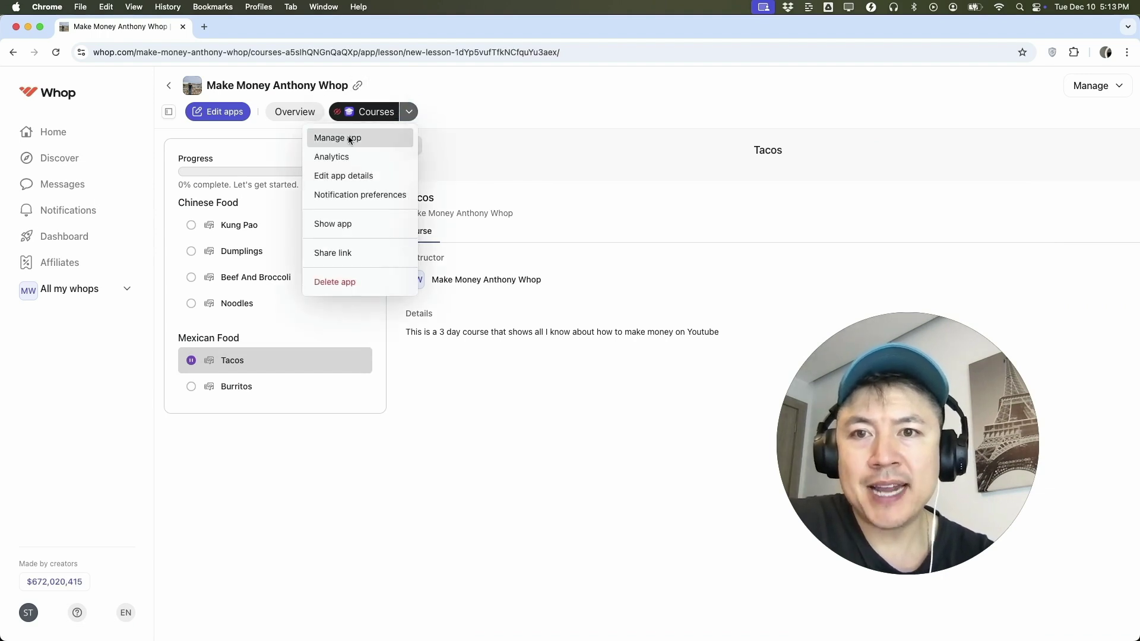
In the course manager, upload a photo as the course banner, then close the manager
click(350, 139)
scroll(582, 320, down, 2)
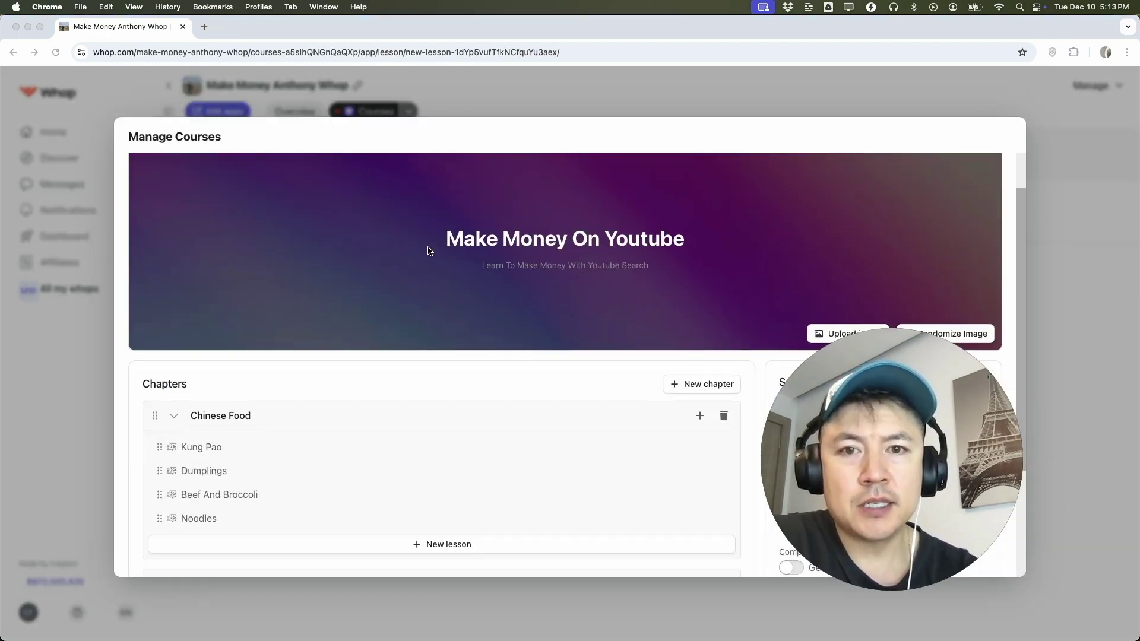
scroll(719, 285, down, 1)
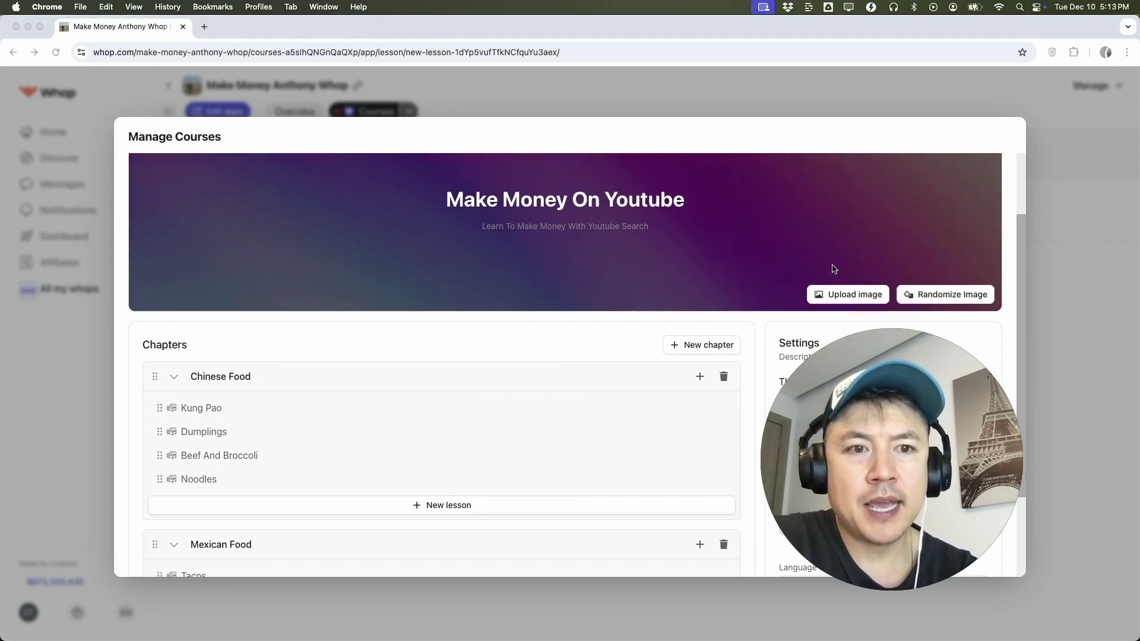
click(848, 294)
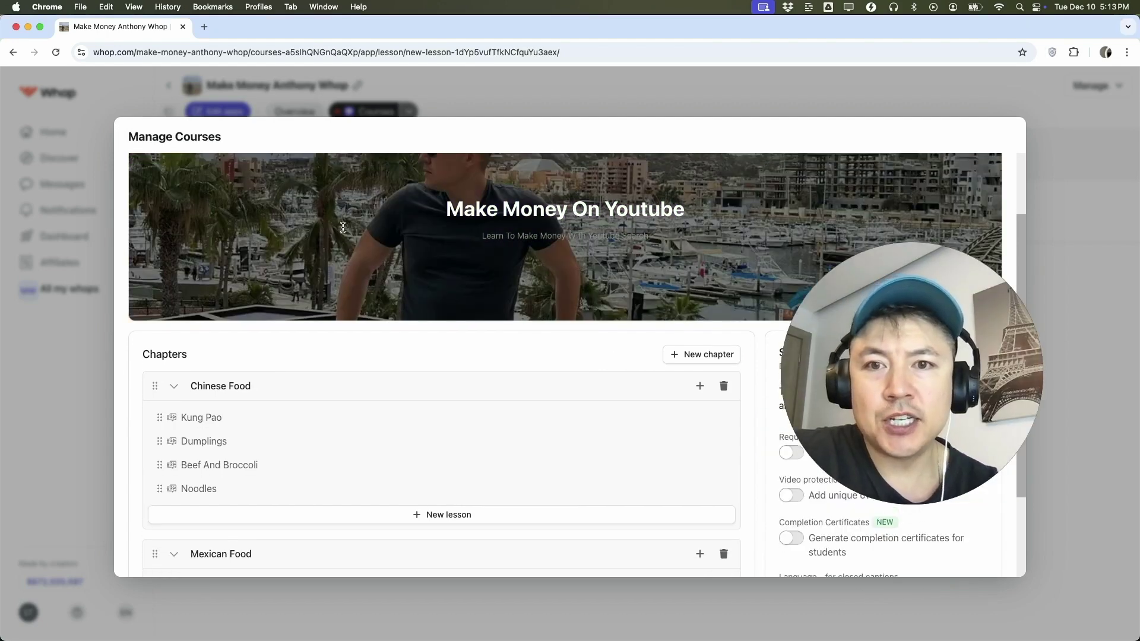
scroll(619, 322, up, 3)
scroll(619, 322, down, 3)
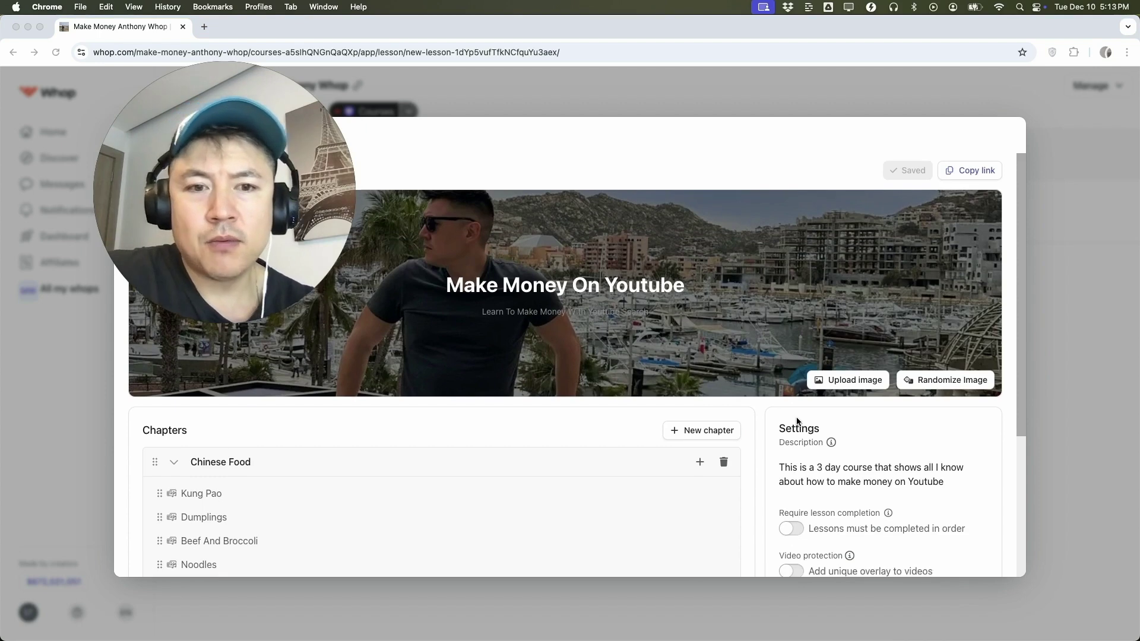
scroll(797, 422, down, 3)
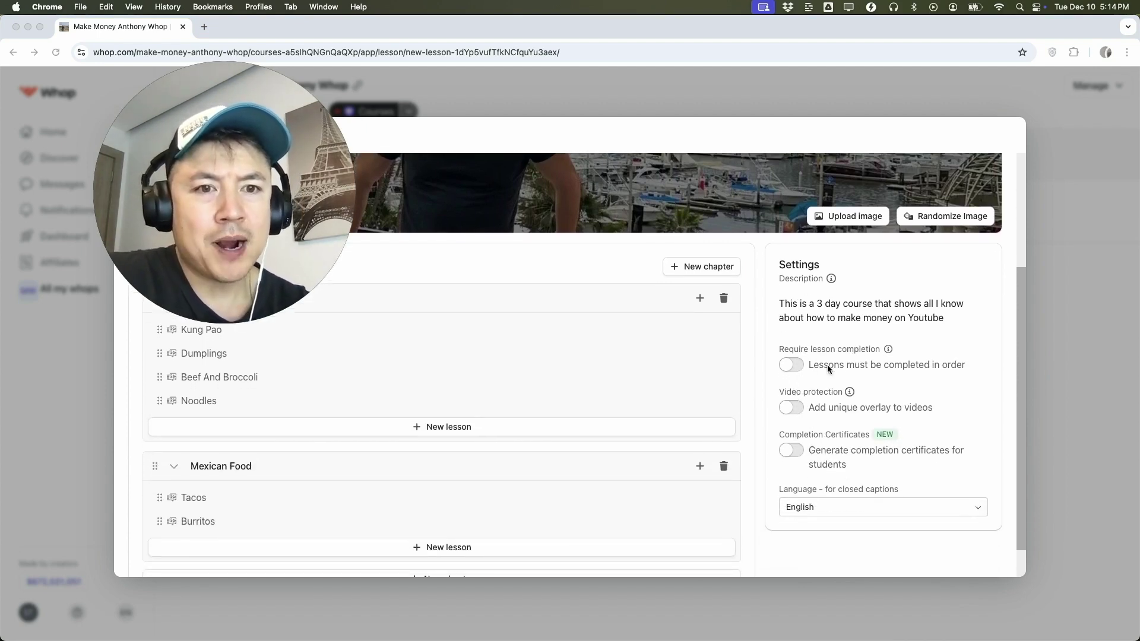
scroll(795, 411, up, 1)
scroll(795, 411, up, 2)
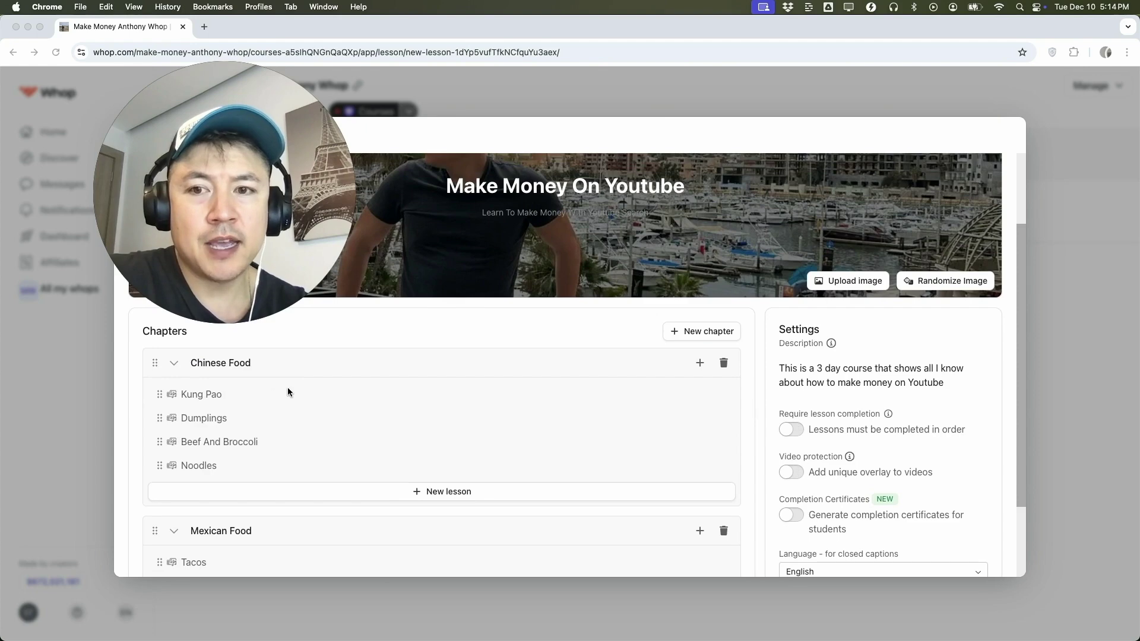
scroll(926, 391, down, 2)
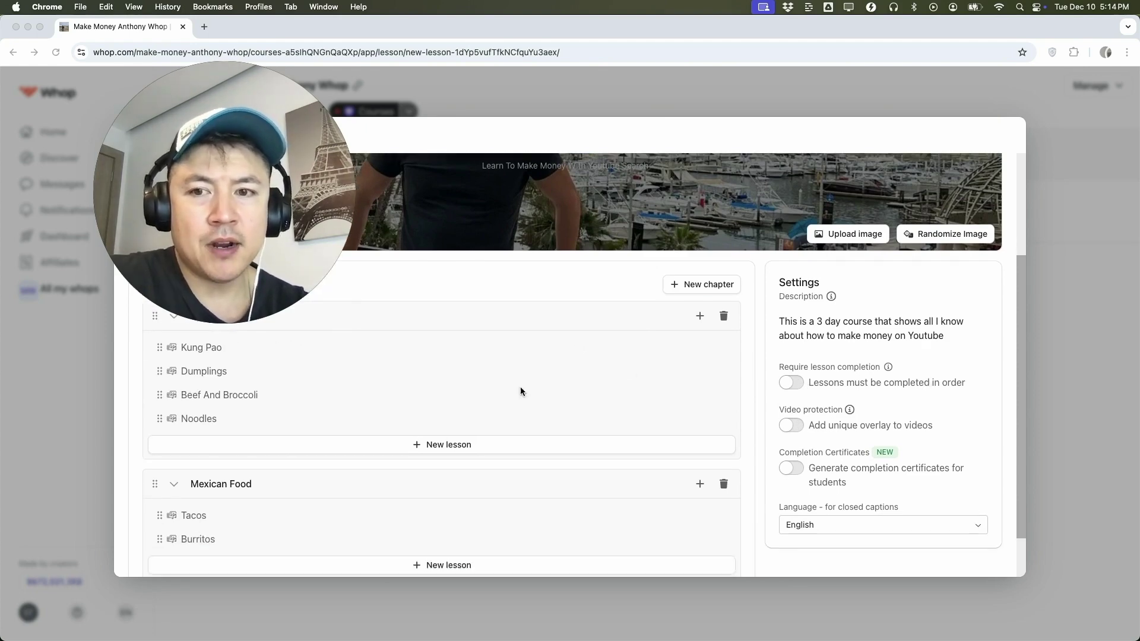
scroll(587, 381, up, 1)
scroll(309, 378, down, 3)
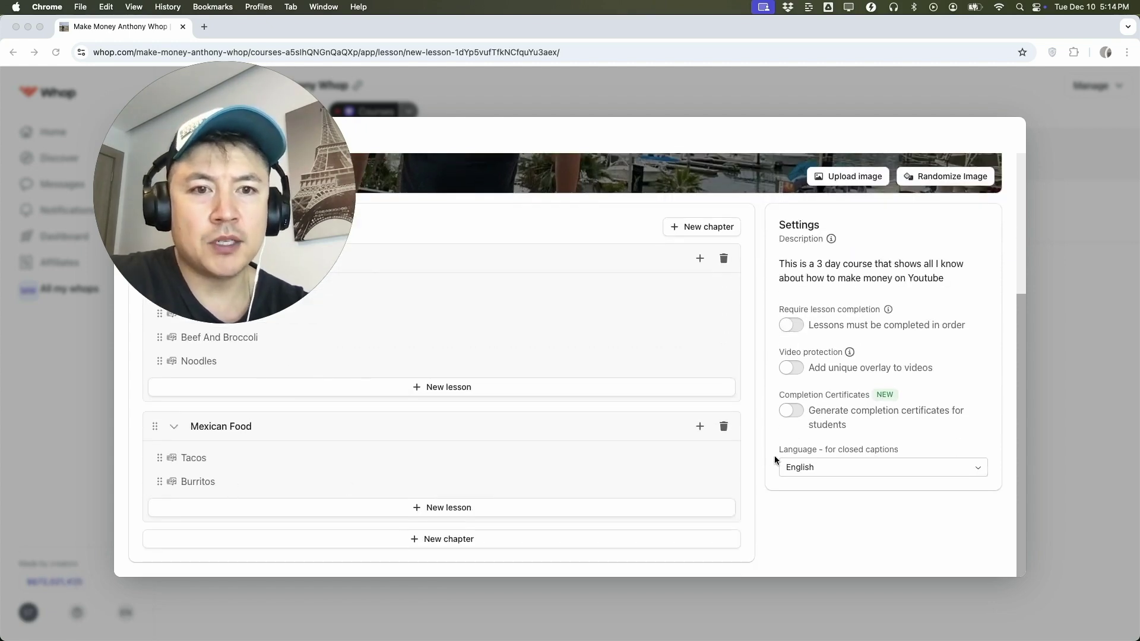
scroll(529, 478, up, 8)
click(740, 98)
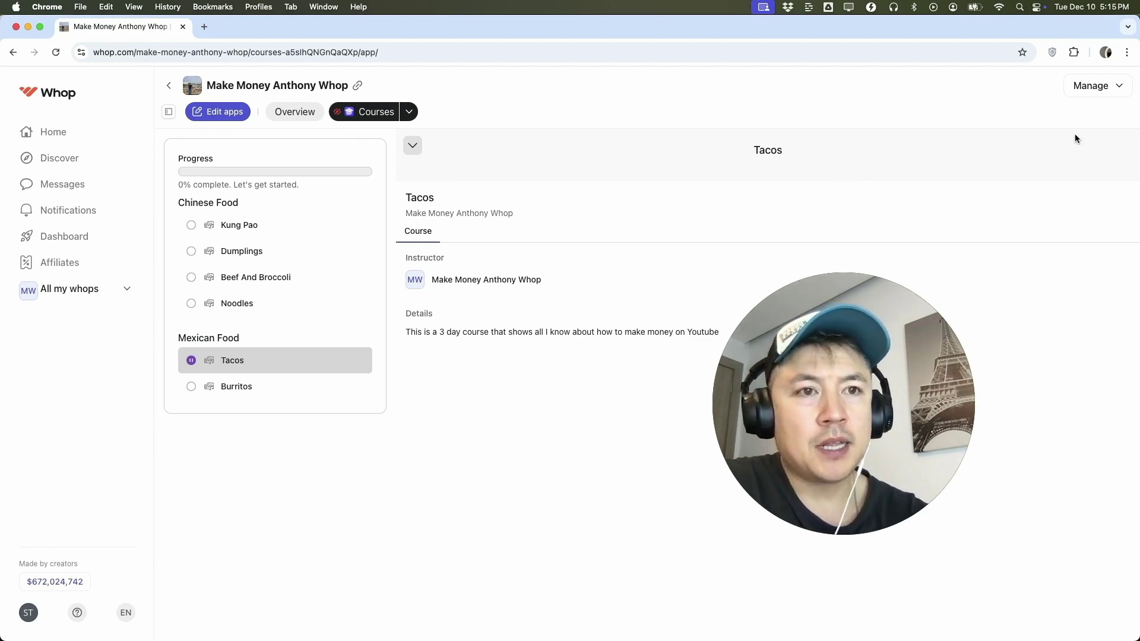
Switch the Courses app from a hidden draft to Visible and save it
click(1117, 87)
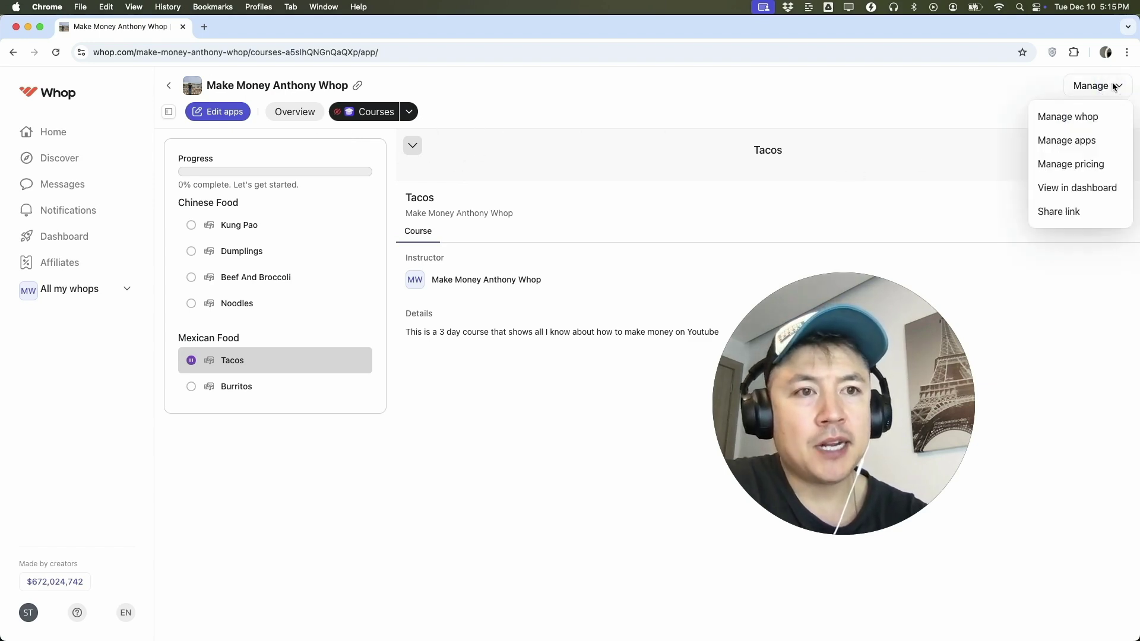
click(1089, 145)
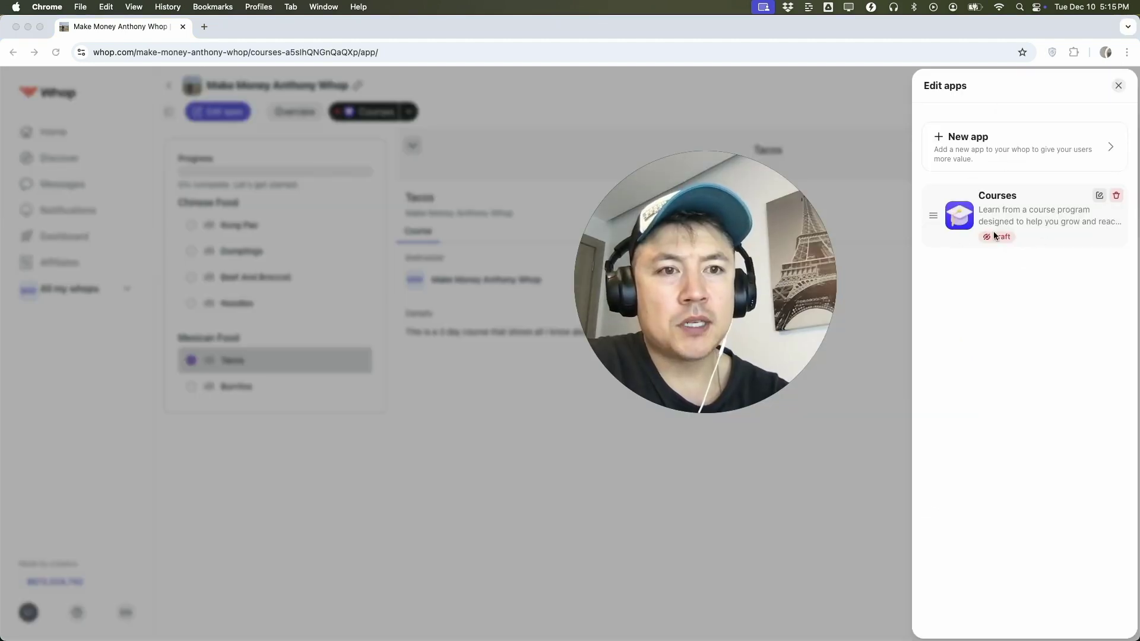
click(1099, 194)
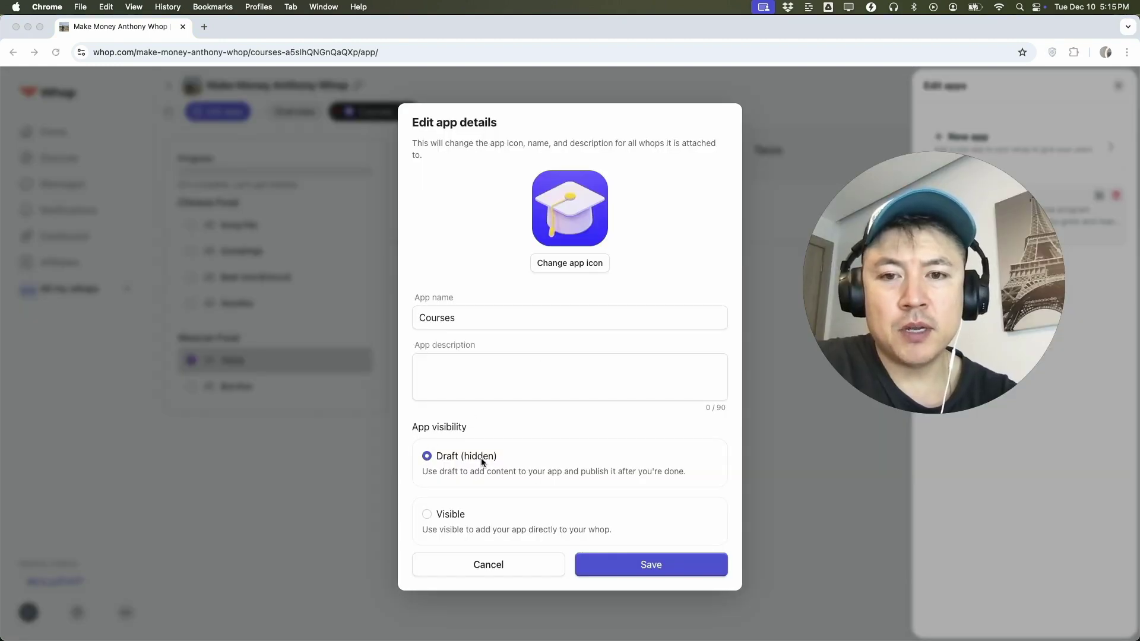
click(427, 514)
click(616, 567)
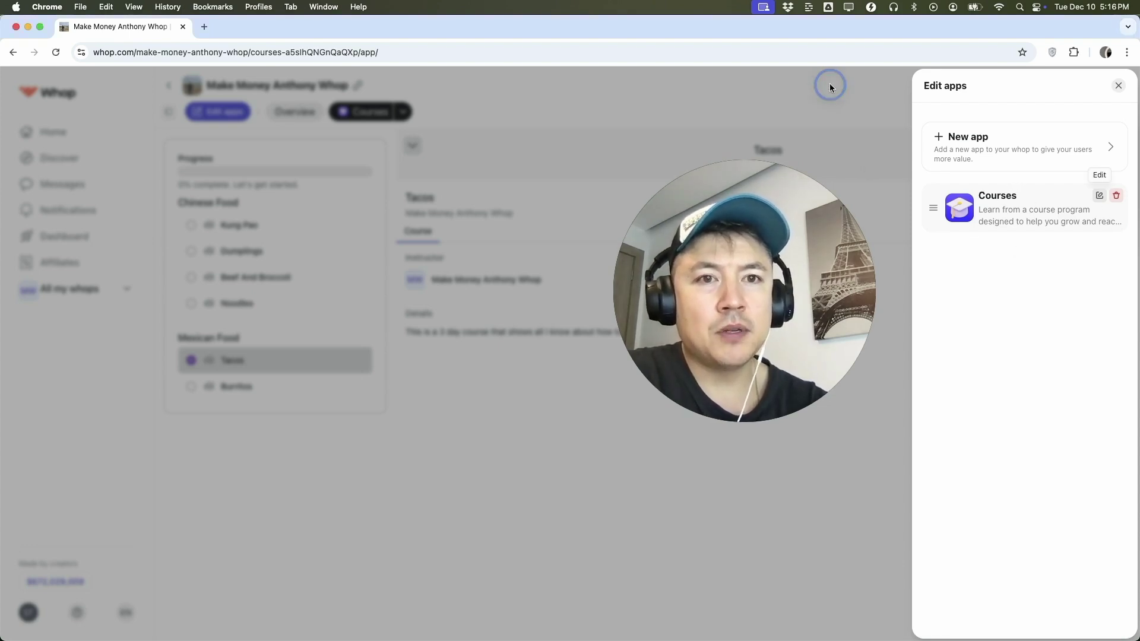
click(775, 92)
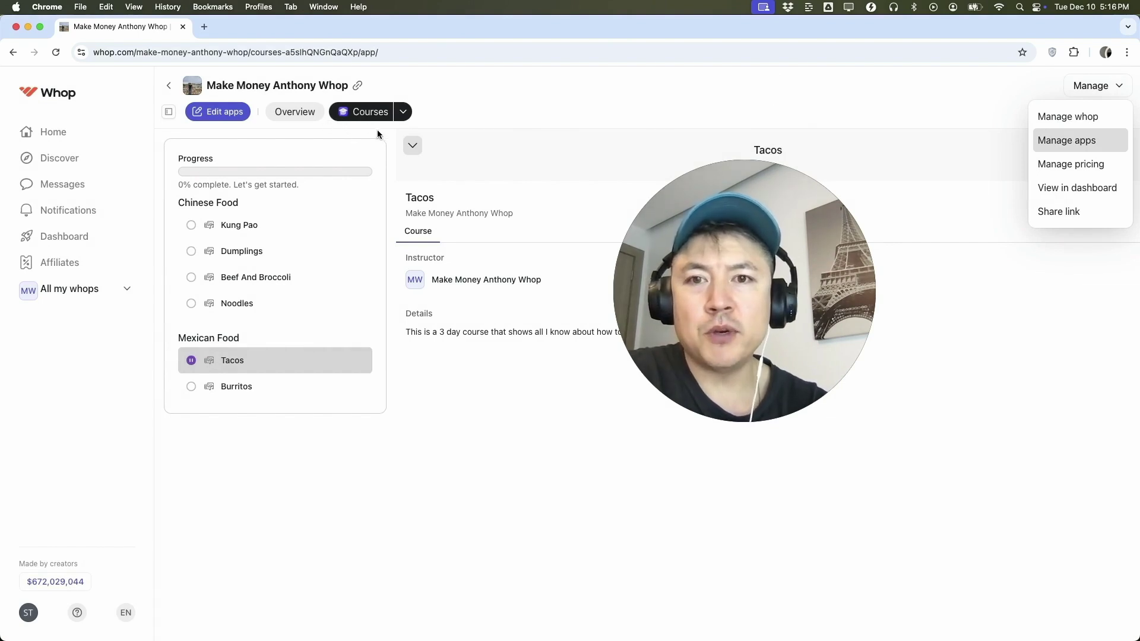
click(653, 110)
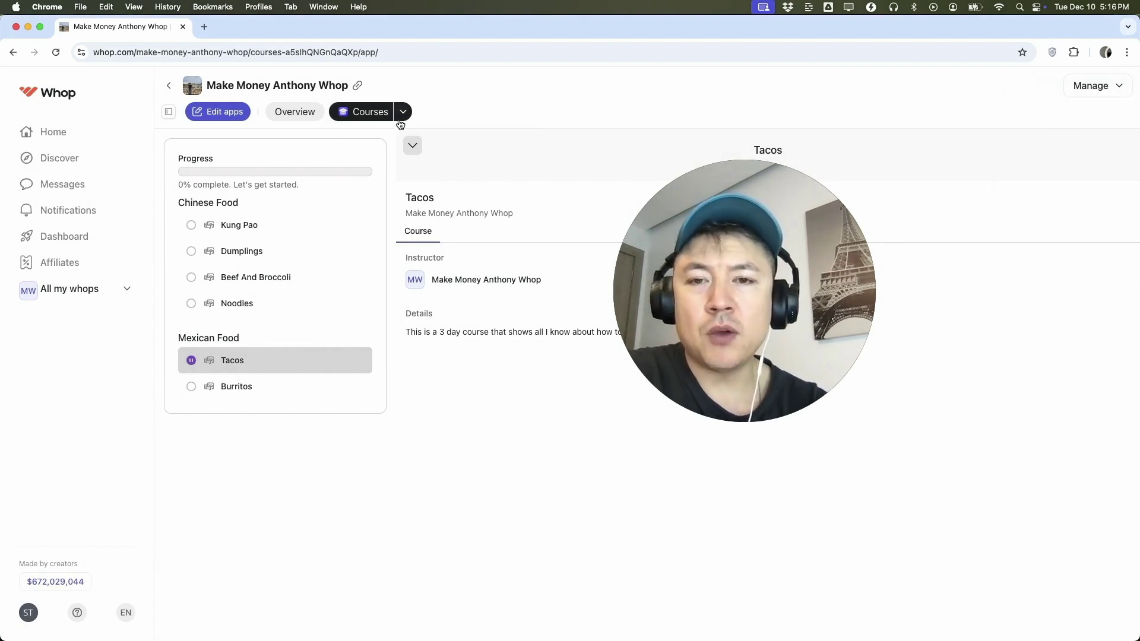